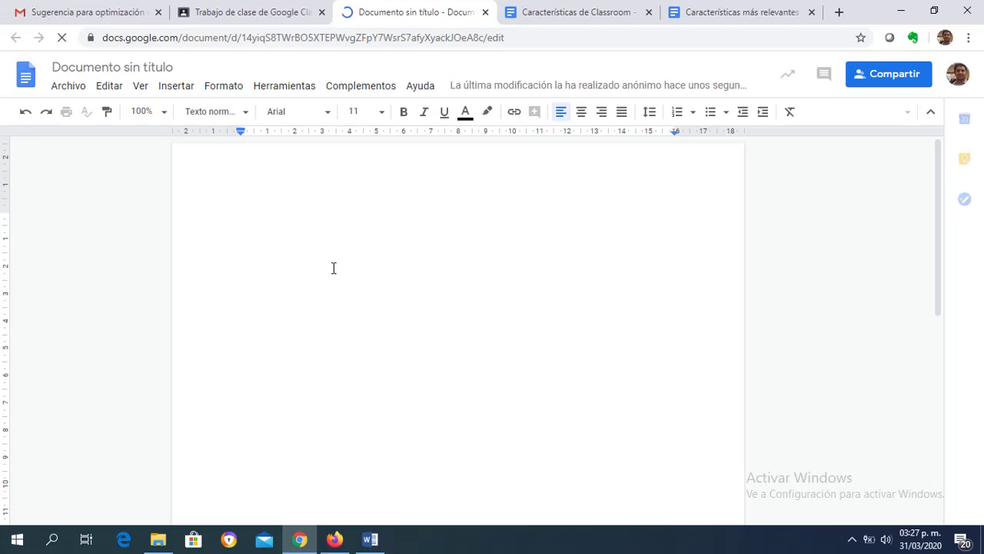
# Write "Caracteristicas mas relevantes" as the document's first line and use the same text as the document title
pyautogui.write('Ca')
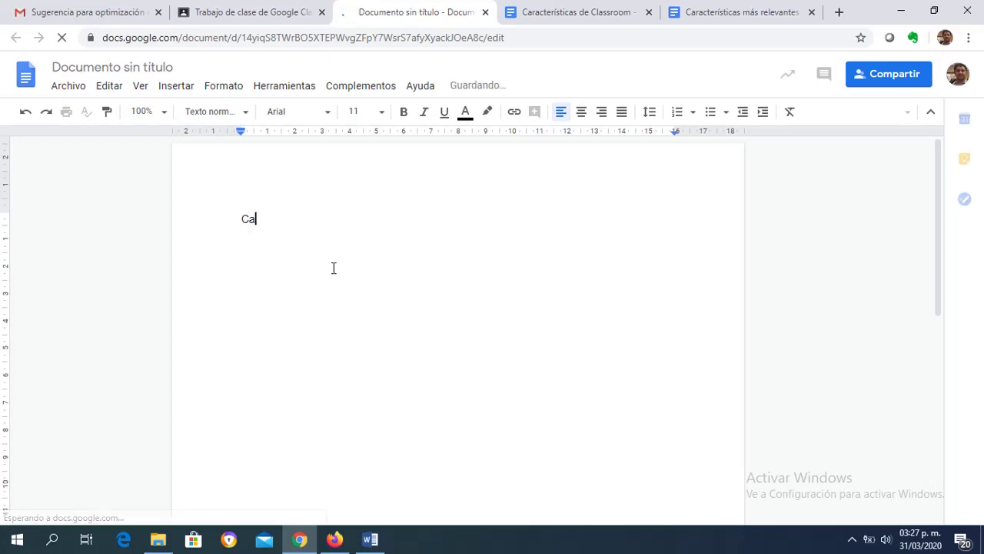
pyautogui.write('racteristicas ')
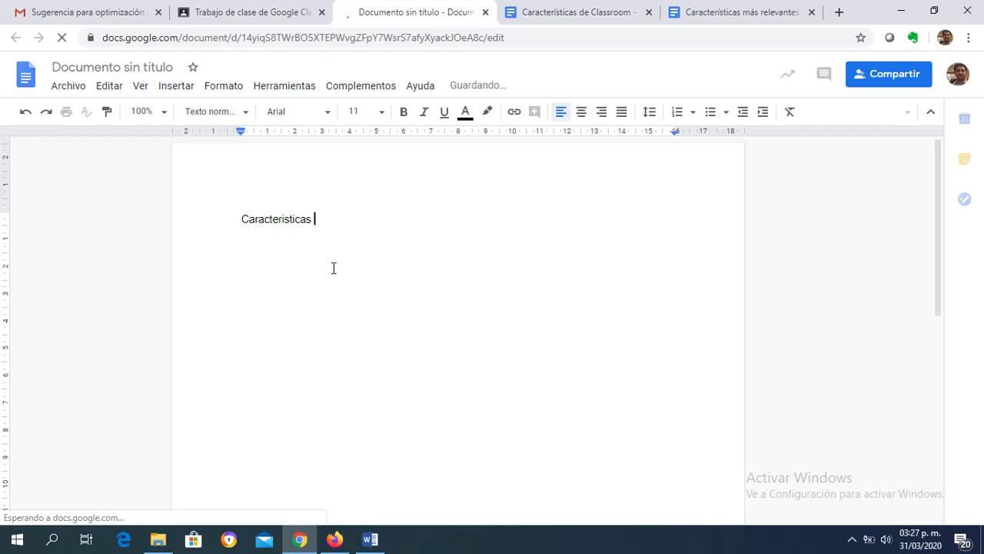
pyautogui.write('mas relevantes')
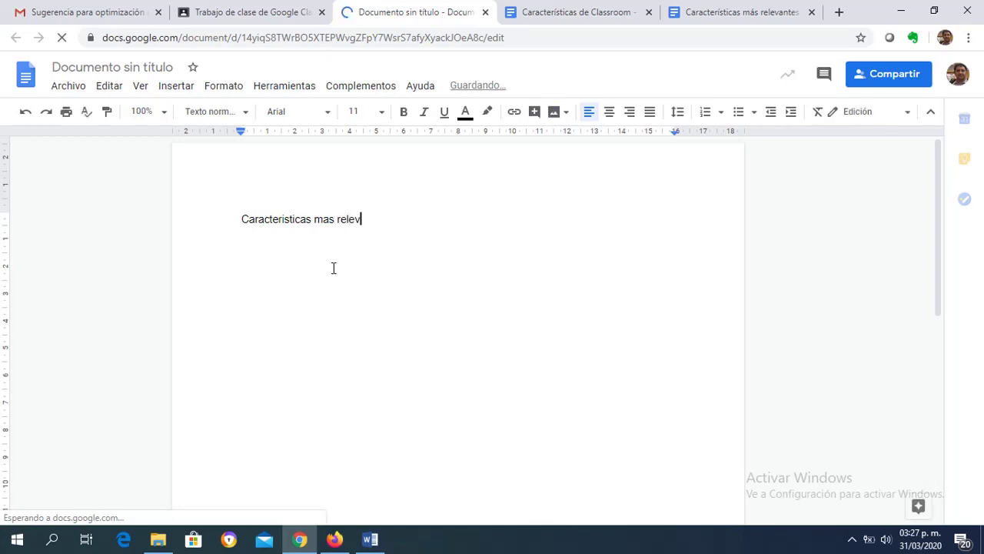
pyautogui.click(139, 68)
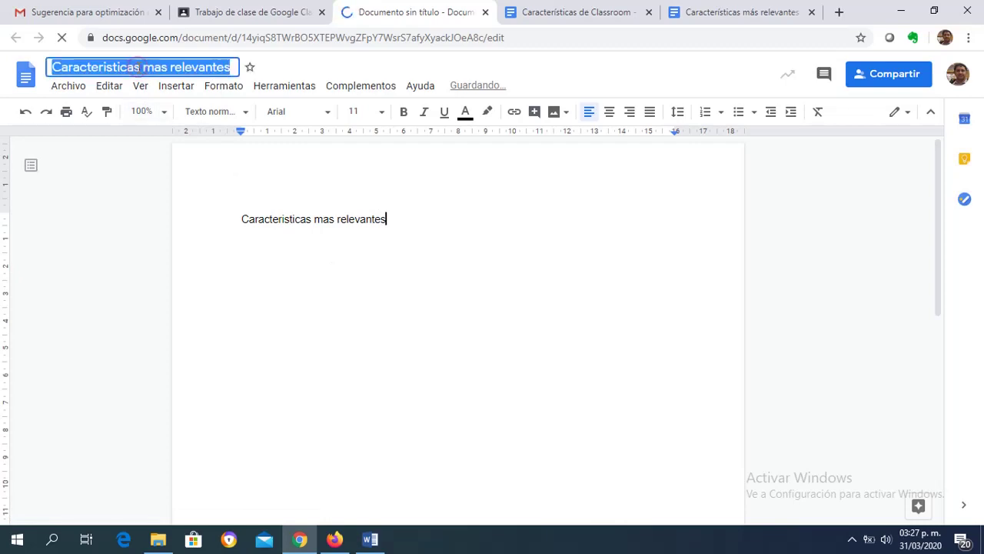
pyautogui.click(417, 289)
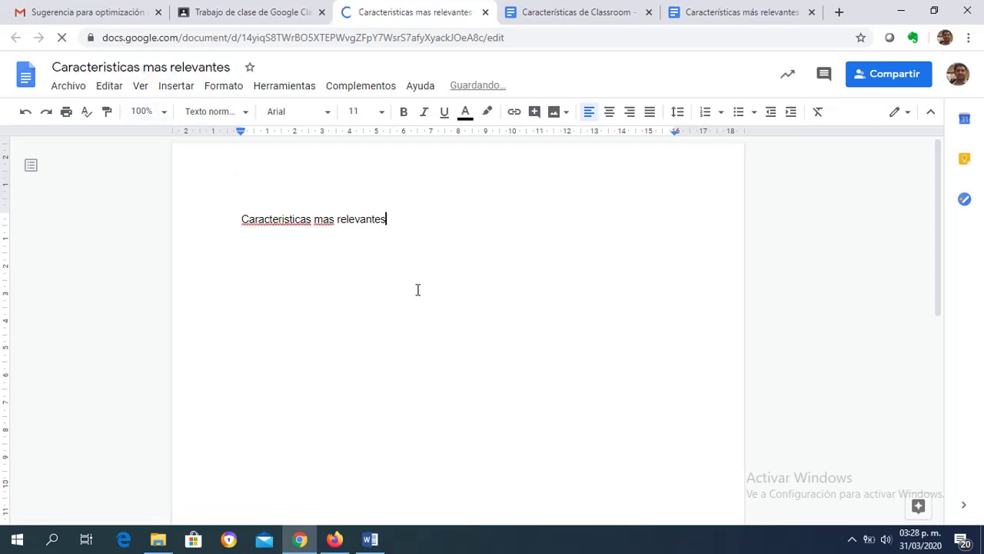
# Correct the spelling of the first line's misspelled words to "Características" and "más"
pyautogui.rightClick(275, 219)
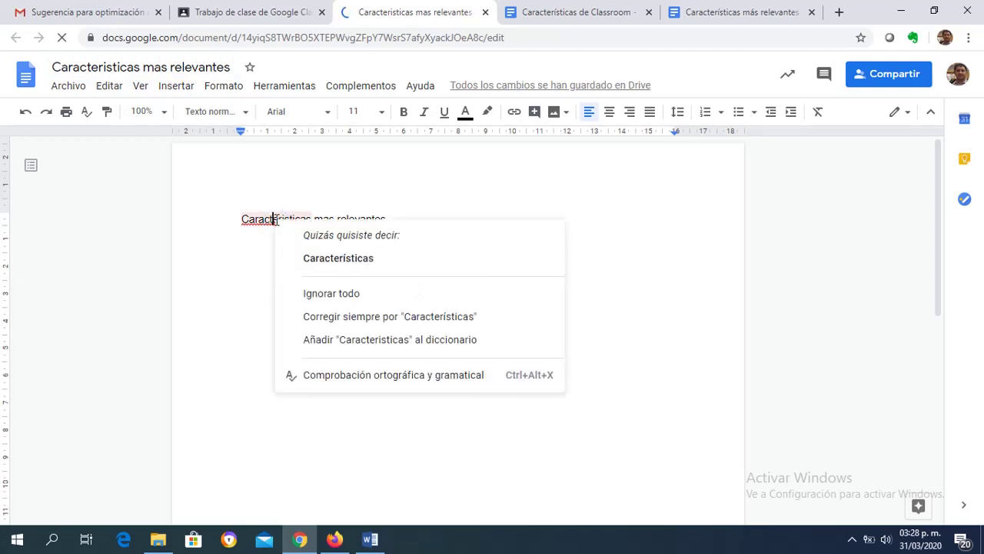
pyautogui.click(309, 260)
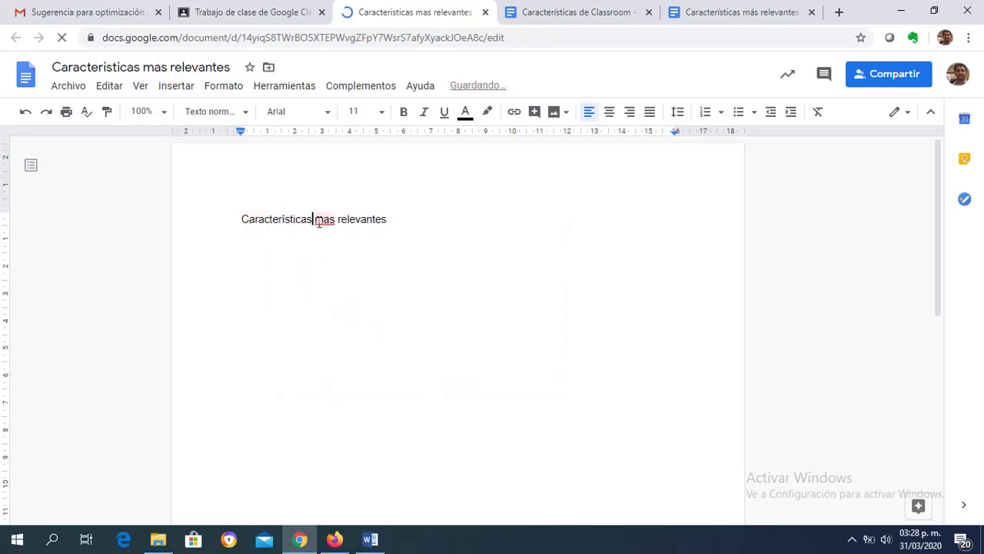
pyautogui.rightClick(322, 220)
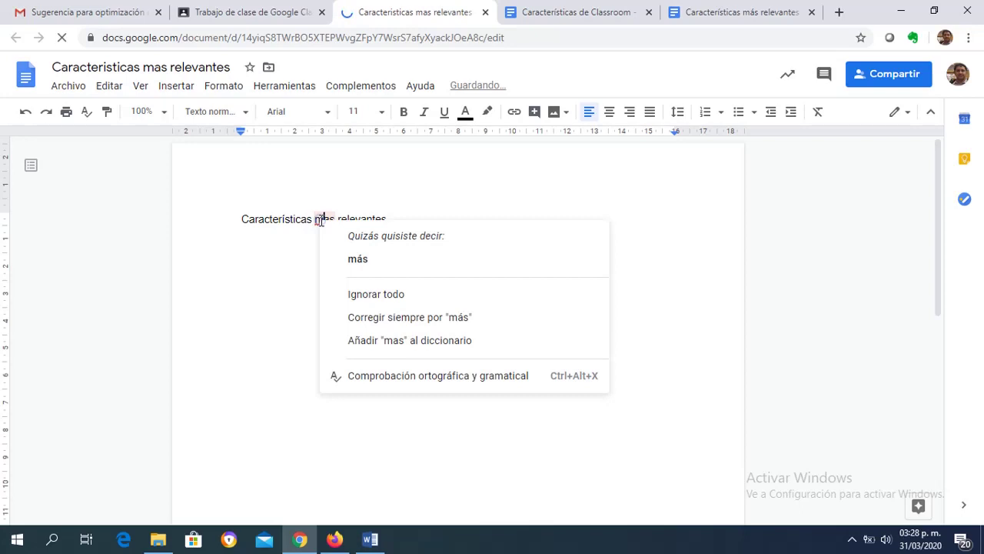
pyautogui.click(352, 260)
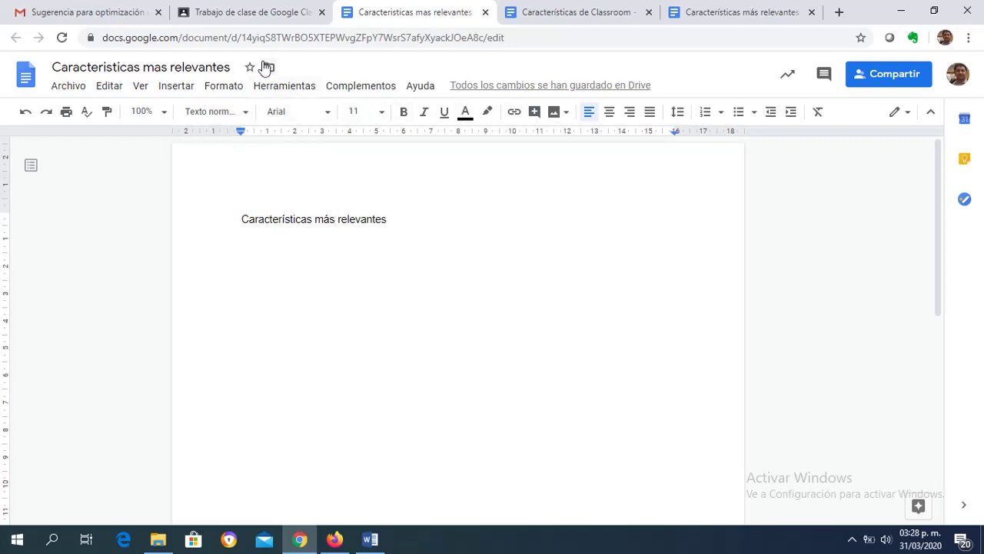
# In the Classroom assignment, set the attached "Documento sin título" to "Hacer una copia para cada alumno"
pyautogui.click(263, 13)
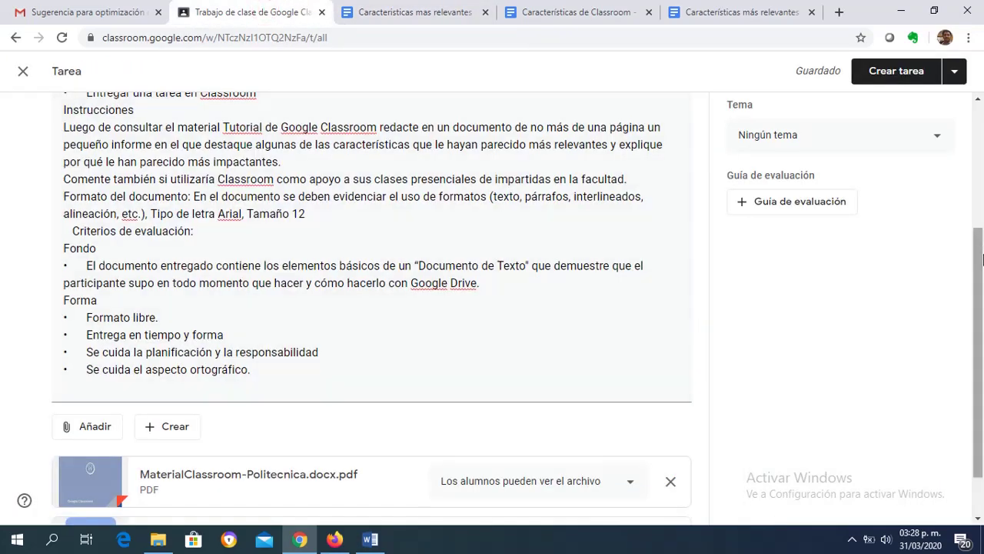
pyautogui.moveTo(979, 256); pyautogui.dragTo(982, 306)
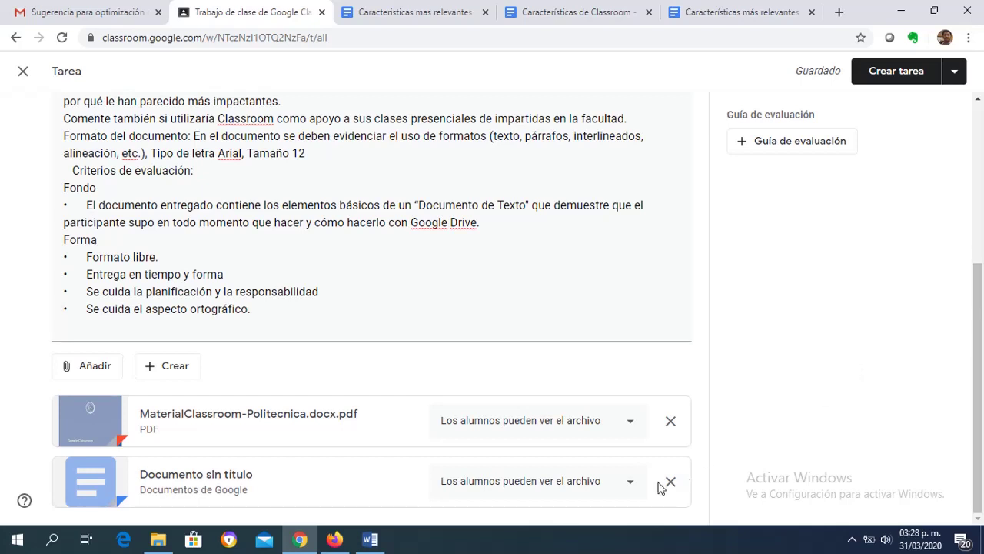
pyautogui.click(631, 484)
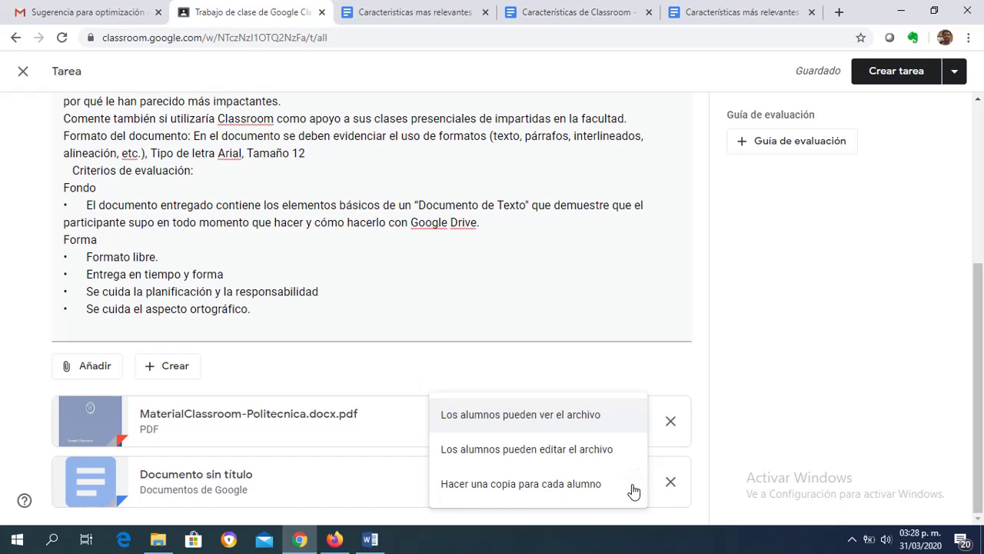
pyautogui.click(587, 491)
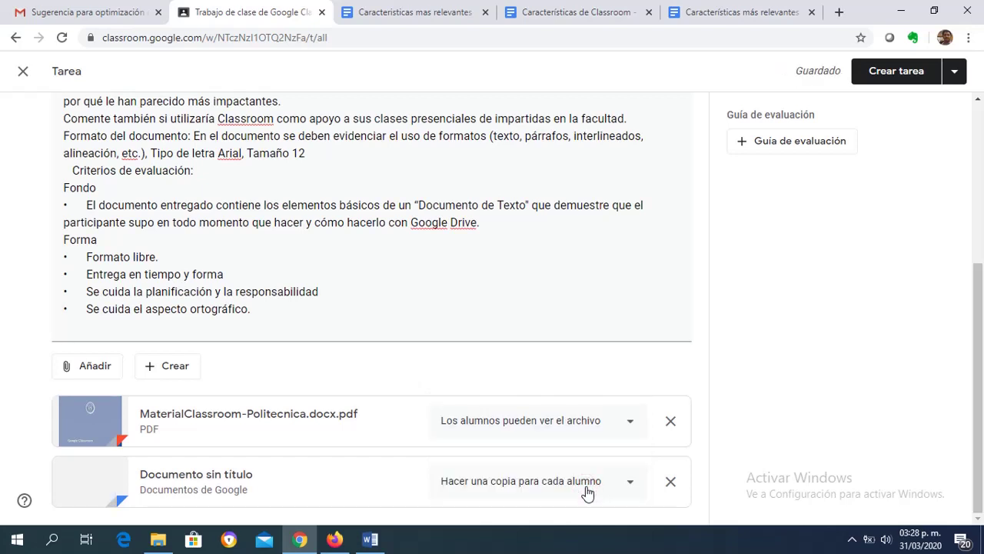
# Check the Valoración of Tarea A2 in the Word document "Diseño de Tareas" and set the Classroom assignment's points to 30
pyautogui.click(375, 543)
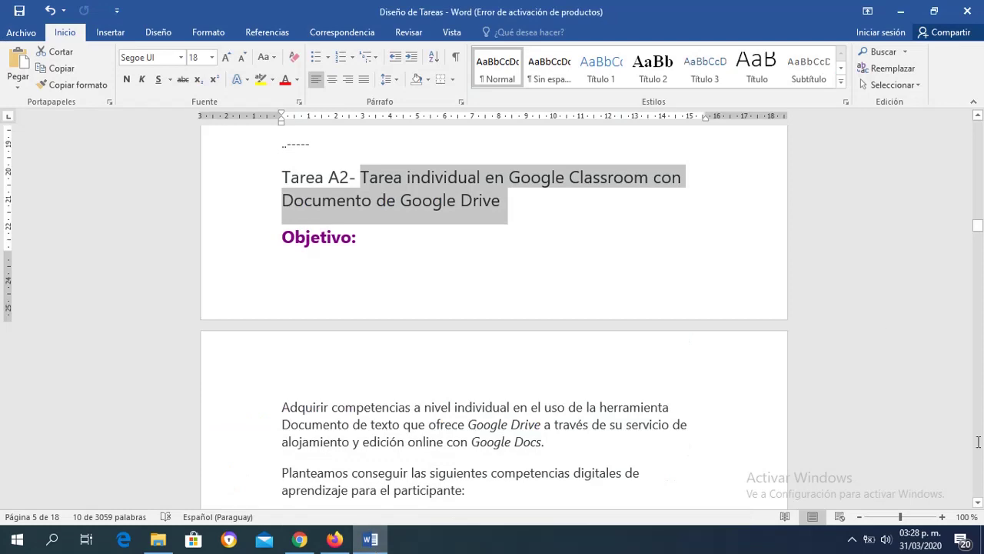
pyautogui.click(977, 502)
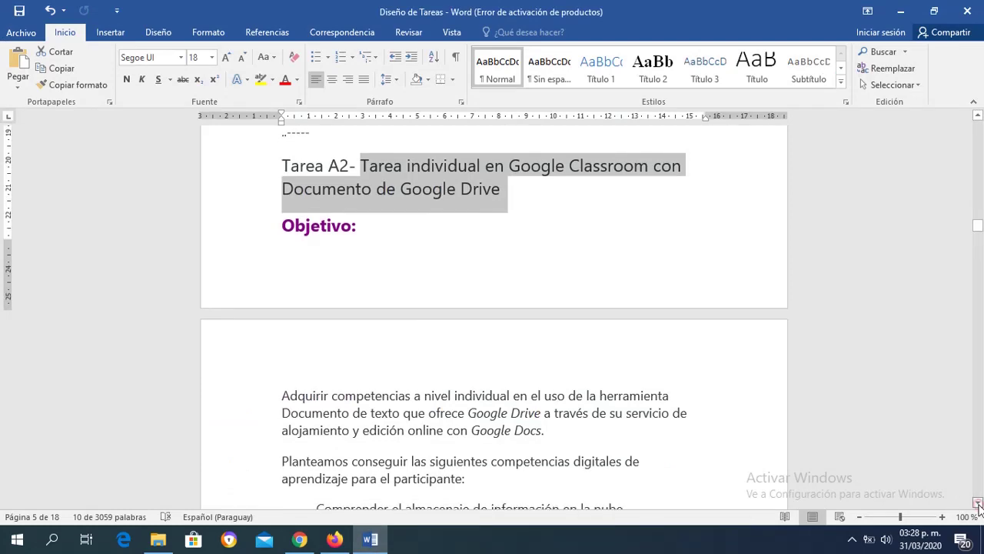
pyautogui.moveTo(978, 504); pyautogui.dragTo(978, 503)
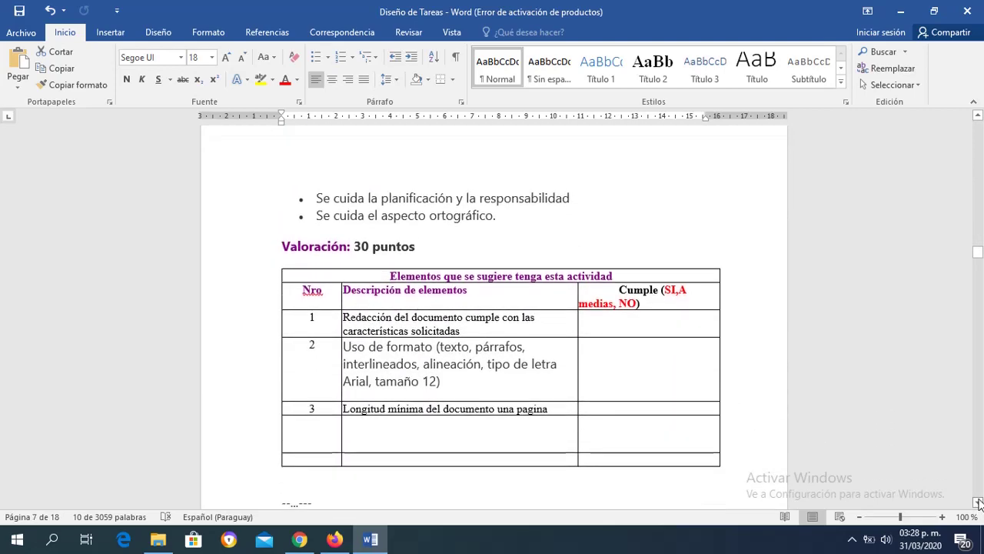
pyautogui.click(302, 539)
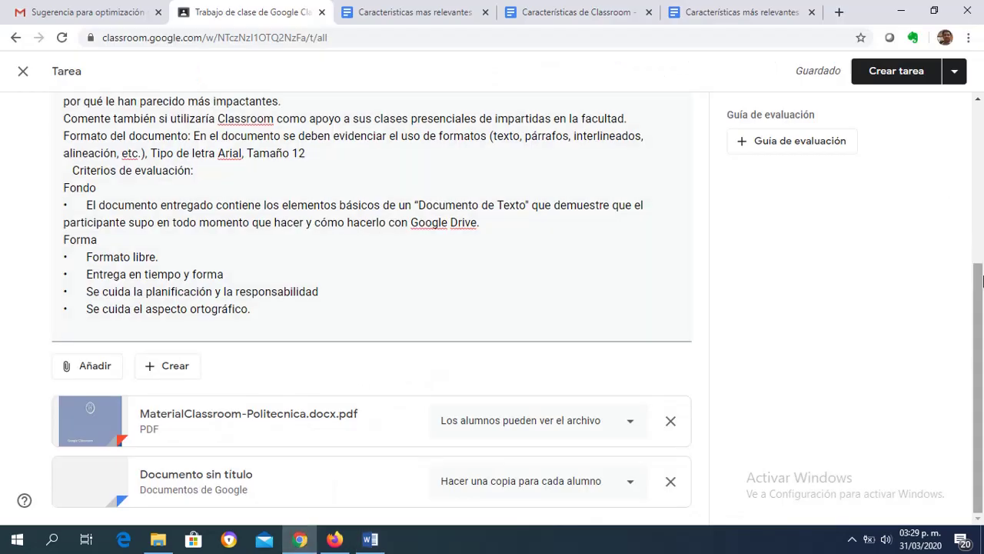
pyautogui.scroll(1, 981, 264)
pyautogui.scroll(3, 981, 264)
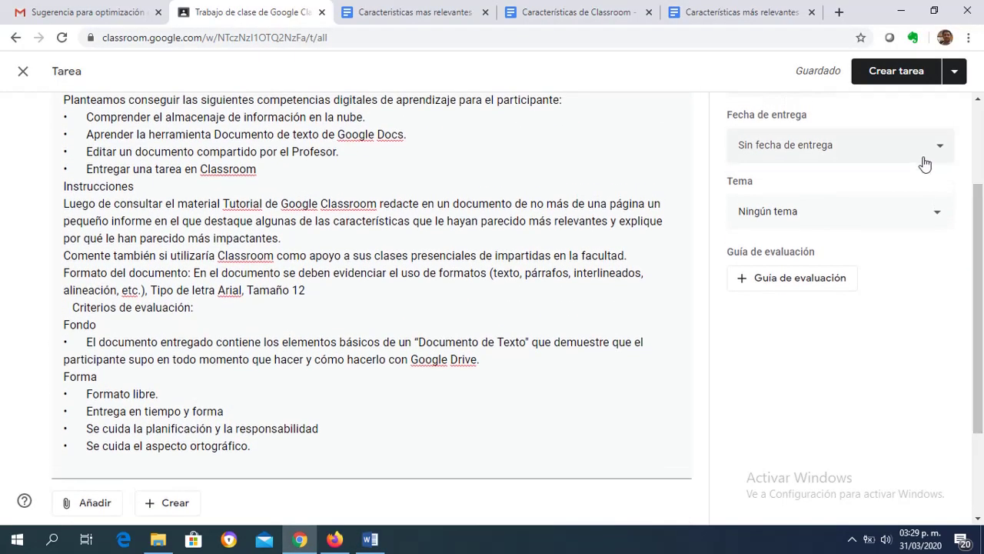
pyautogui.scroll(1, 978, 208)
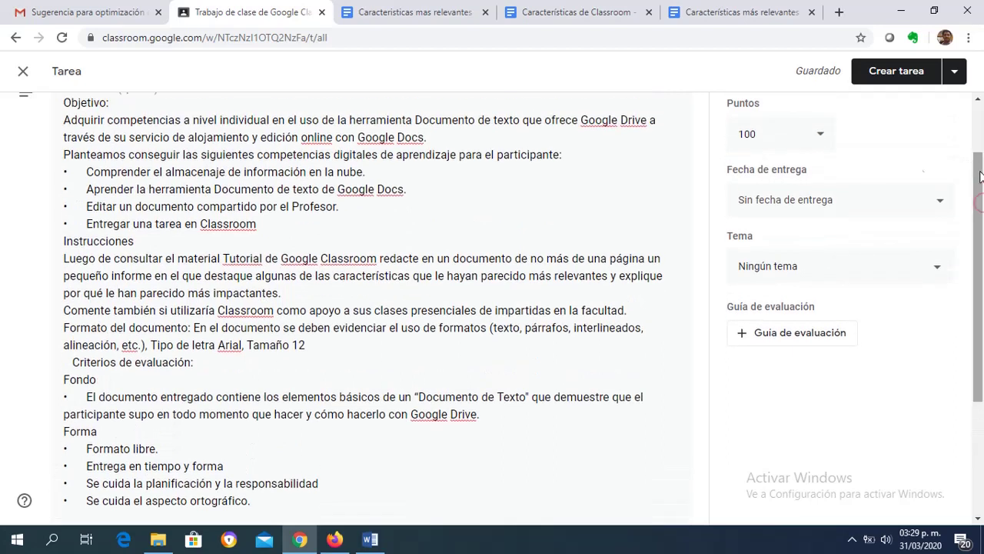
pyautogui.click(769, 137)
pyautogui.press('BackSpace')
pyautogui.press('BackSpace')
pyautogui.write('30')
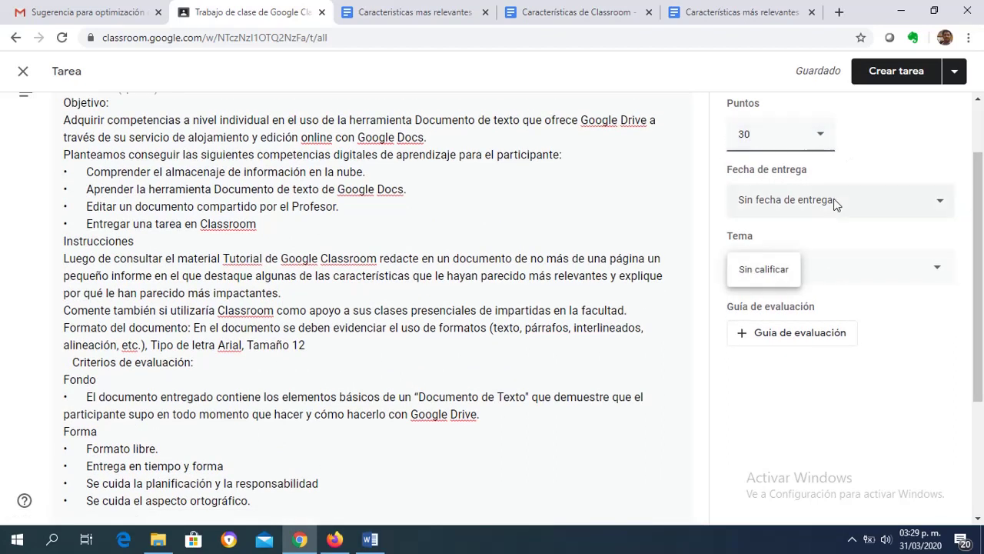
# Set the assignment's due date to 2 April 2020 and its topic to Actividades
pyautogui.click(846, 200)
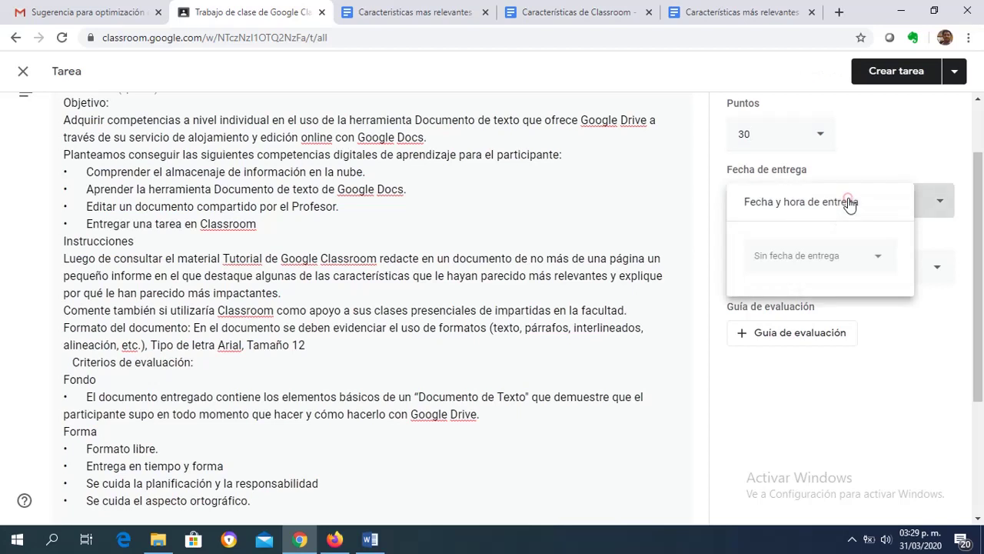
pyautogui.click(851, 258)
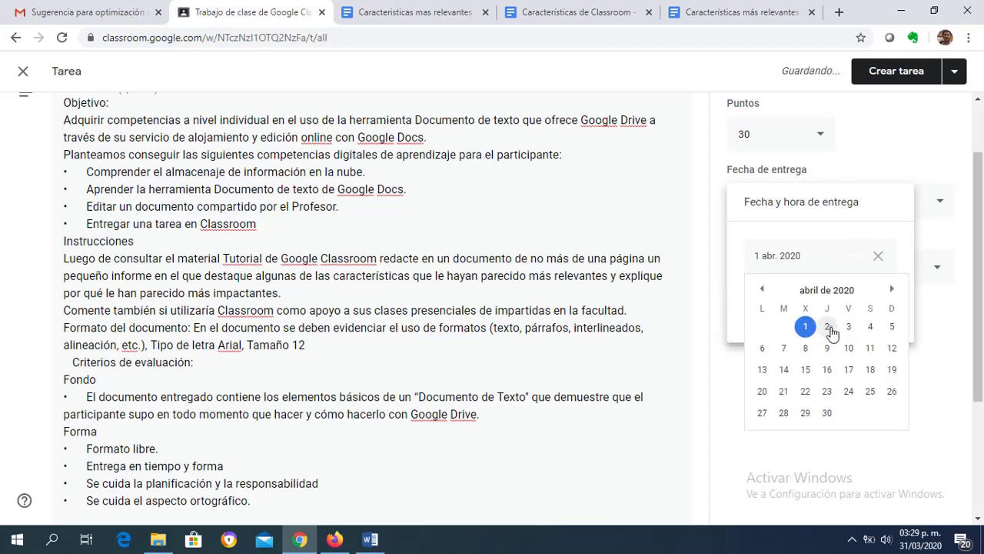
pyautogui.click(827, 327)
pyautogui.click(798, 367)
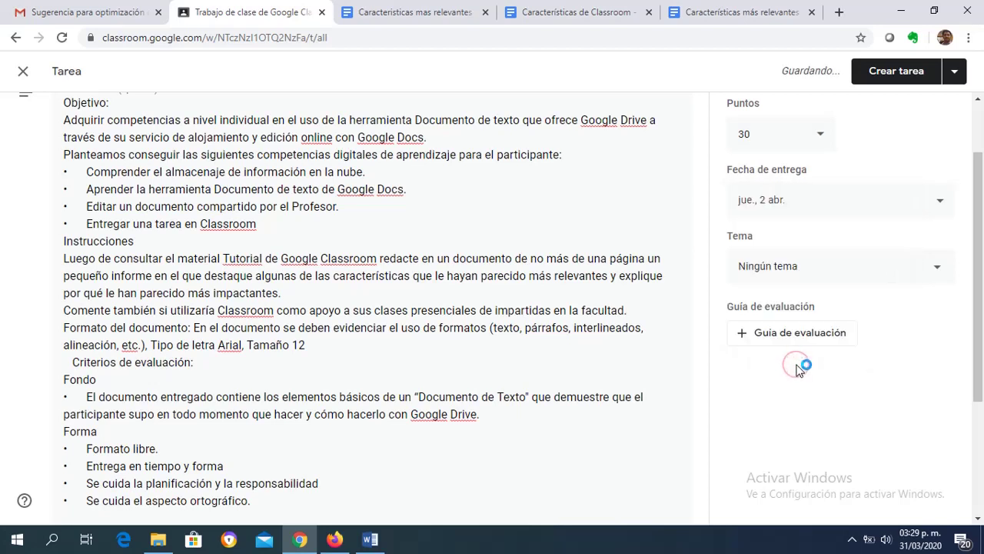
pyautogui.click(832, 281)
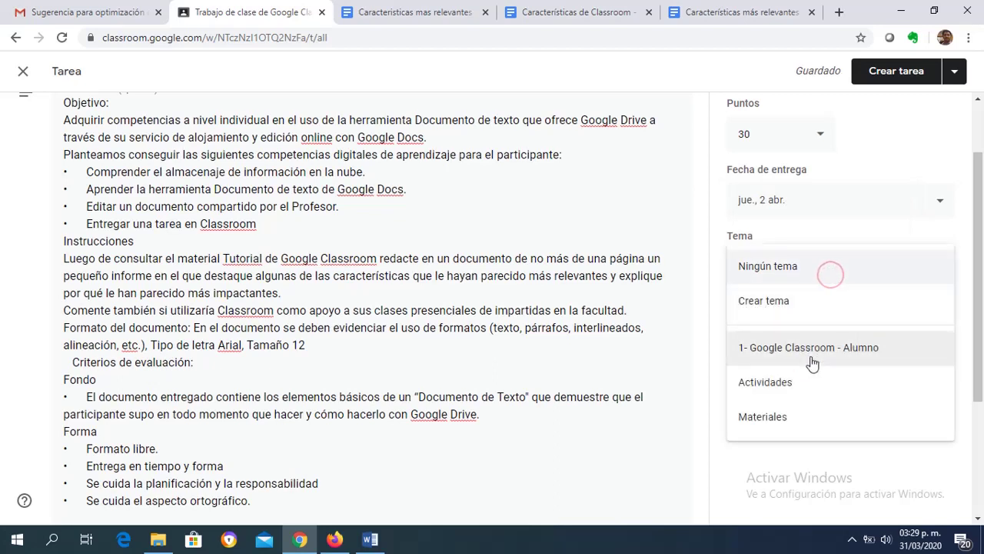
pyautogui.click(786, 388)
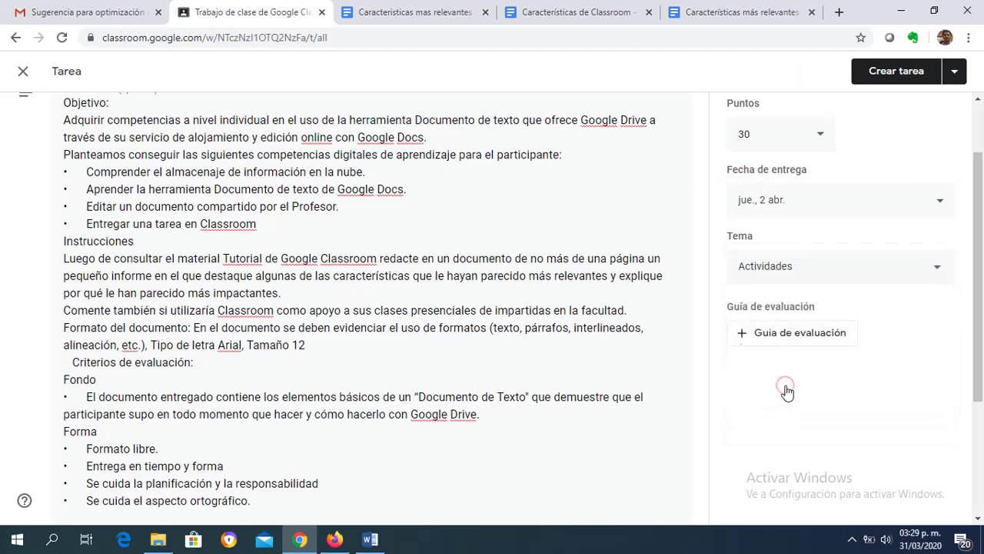
# Create a new evaluation rubric for the assignment and title its first criterion "Gua a ser usada"
pyautogui.click(790, 338)
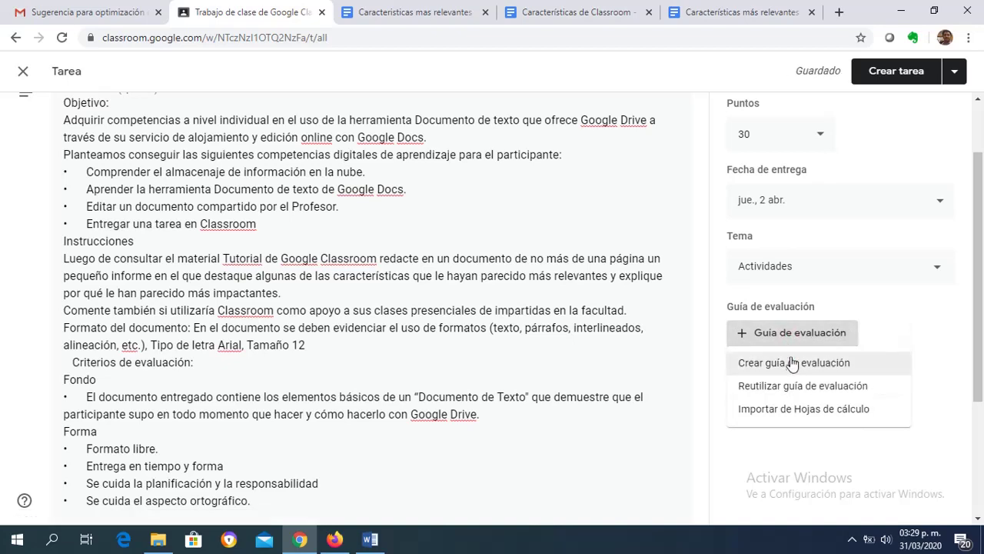
pyautogui.click(792, 366)
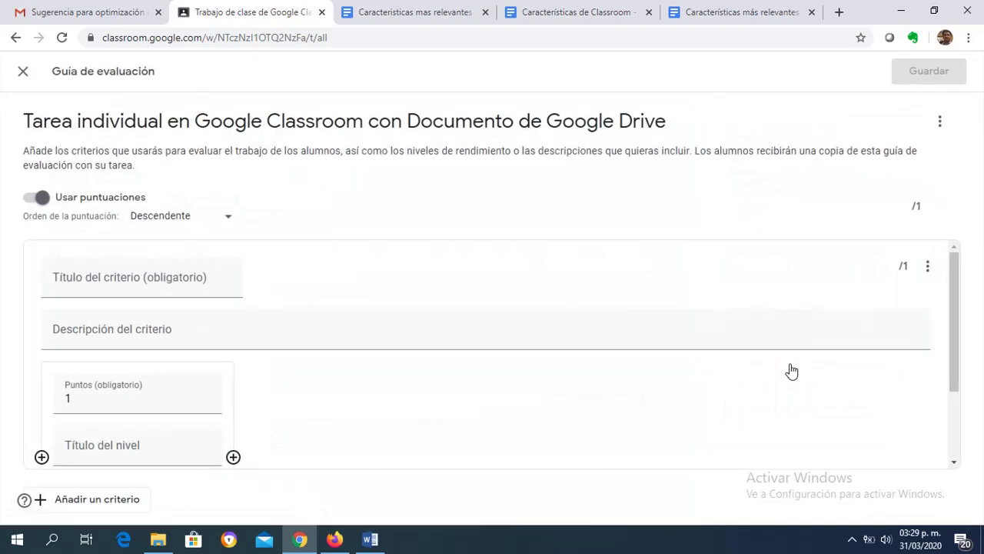
pyautogui.click(83, 283)
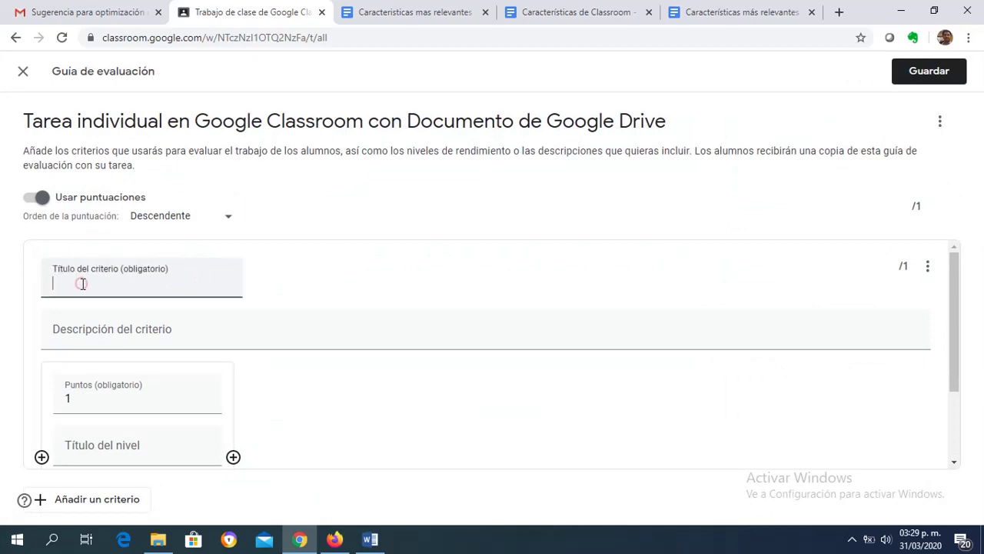
pyautogui.write('Gua a ser usa')
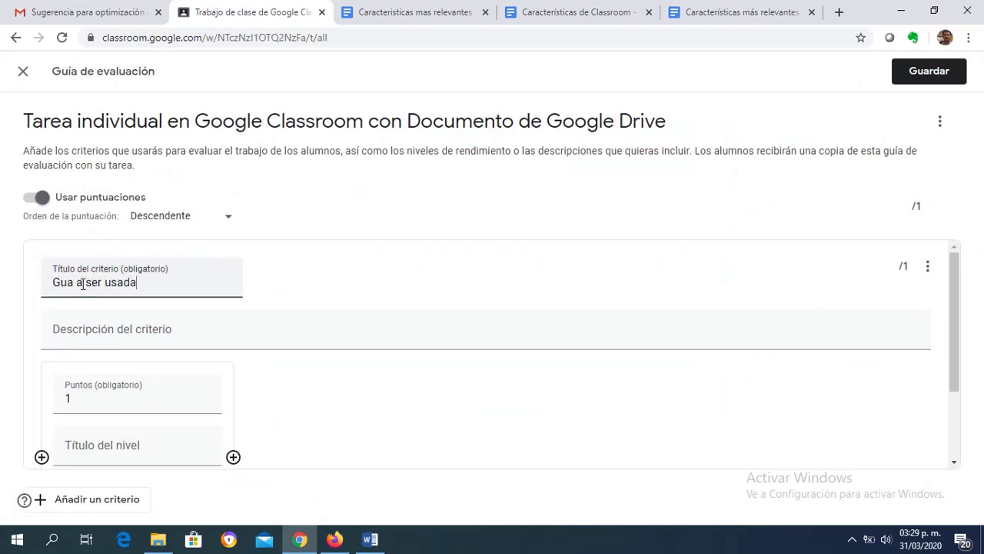
pyautogui.write('da')
# Copy the criterion's title into its description and correct both to read "Guía a ser usada"
pyautogui.moveTo(138, 283); pyautogui.dragTo(53, 287)
pyautogui.hotkey('ctrl', 'c')
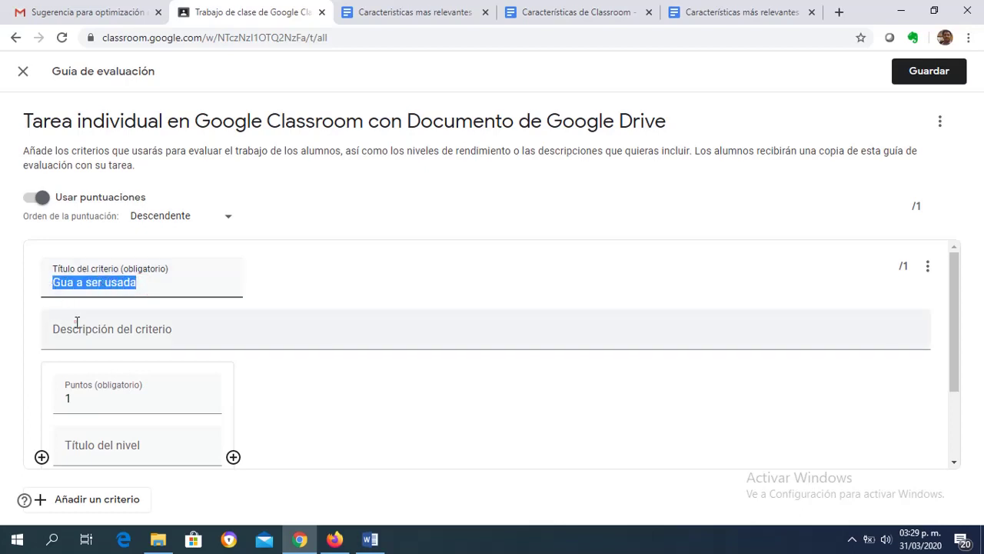
pyautogui.click(77, 321)
pyautogui.hotkey('ctrl', 'v')
pyautogui.click(68, 282)
pyautogui.write('í')
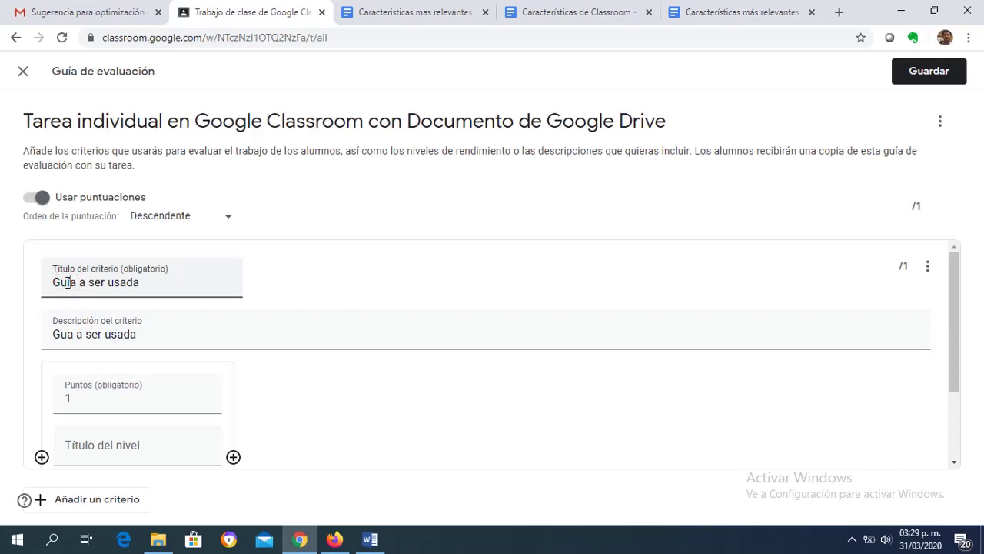
pyautogui.click(71, 336)
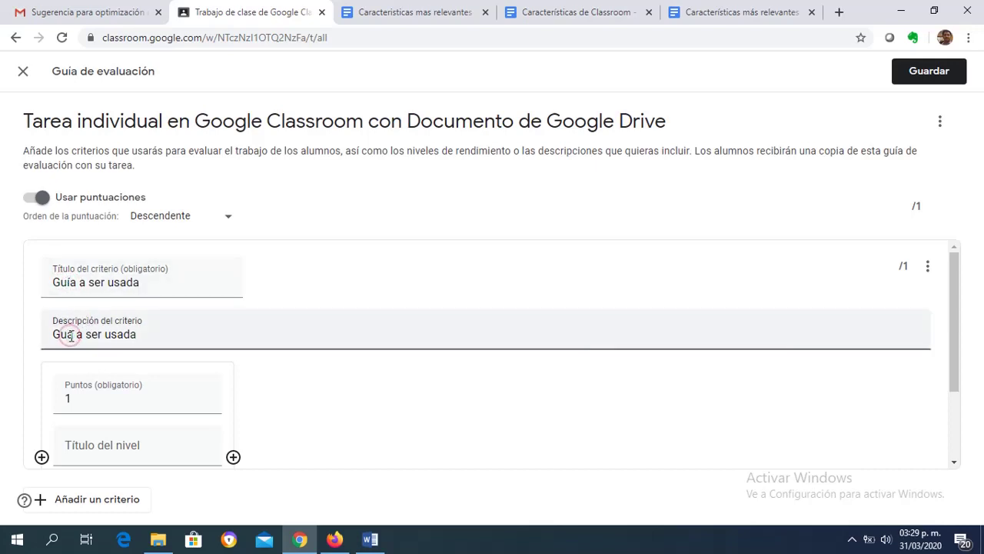
pyautogui.write('í')
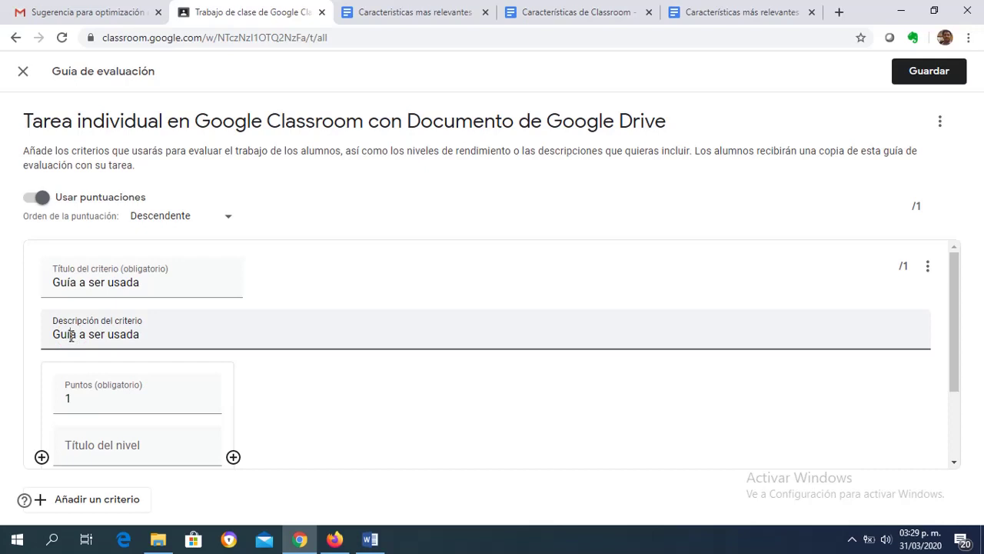
# Add "en la calificacion" to the end of the criterion's description and set the first level's points to 10
pyautogui.click(159, 336)
pyautogui.write('en la calificacion')
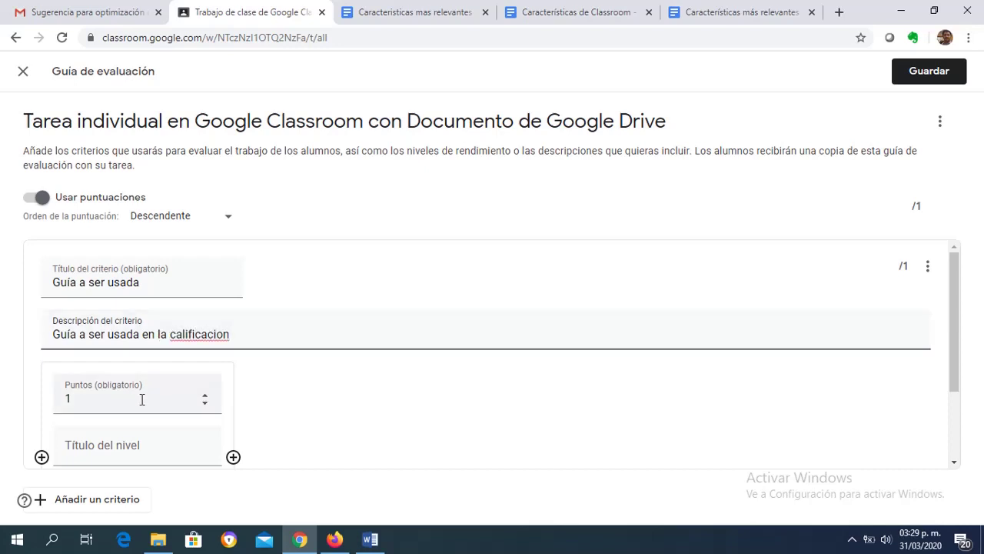
pyautogui.scroll(-1, 156, 400)
pyautogui.write('10')
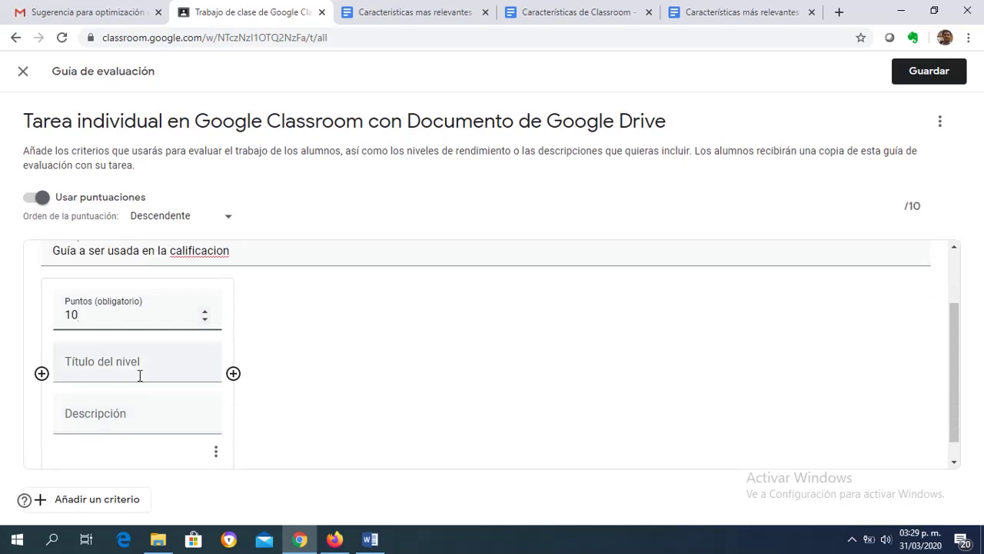
# Switch to the Word document and copy the description of element 1 from the activity table
pyautogui.click(138, 374)
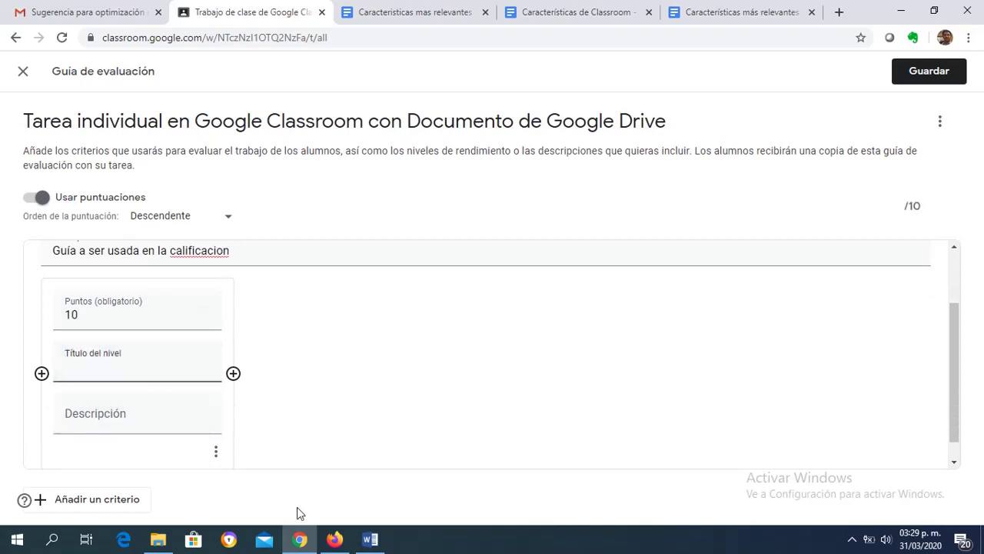
pyautogui.click(370, 537)
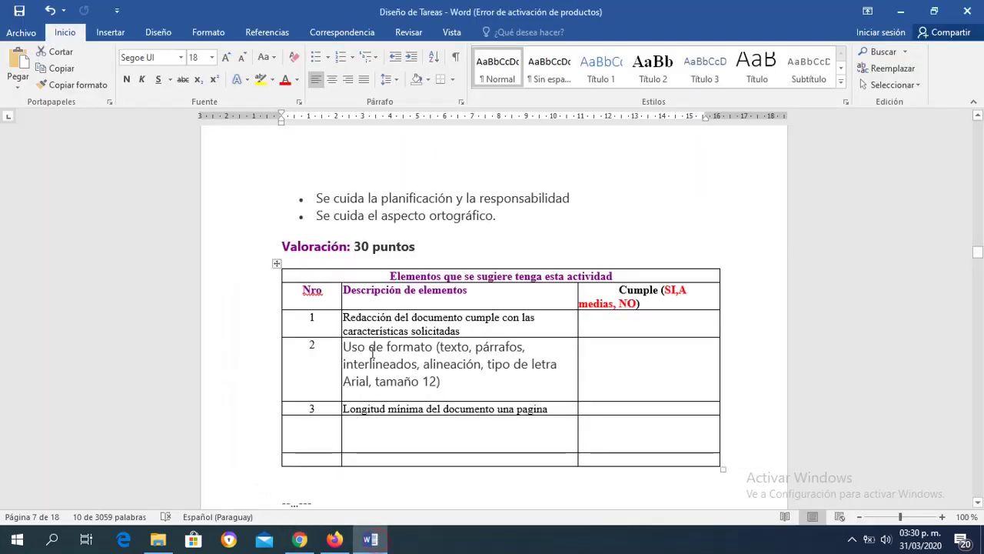
pyautogui.moveTo(345, 318); pyautogui.dragTo(460, 330)
pyautogui.hotkey('ctrl', 'c')
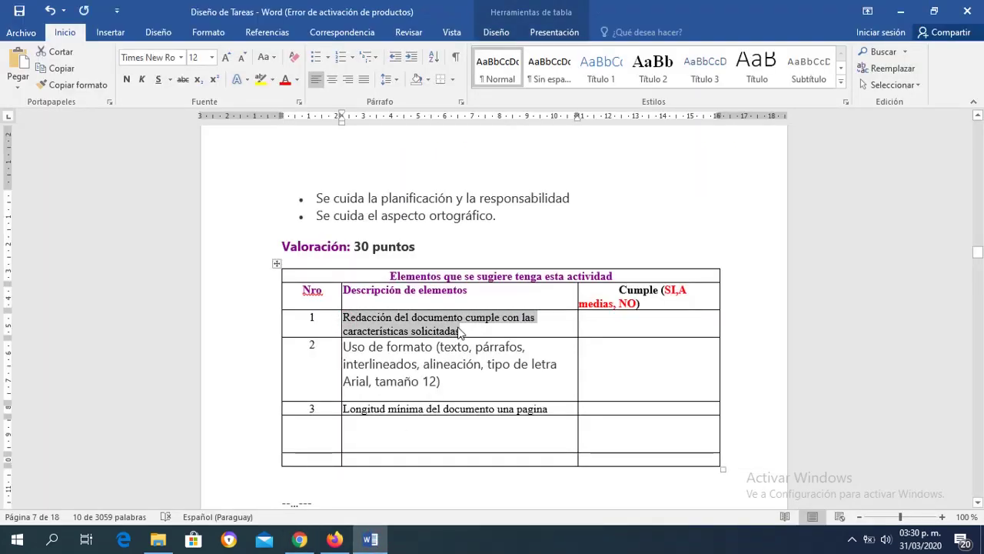
# Back in Google Classroom, title the first criterion's 10-point level "Si cumle" and paste the copied text as its description
pyautogui.click(299, 547)
pyautogui.click(125, 365)
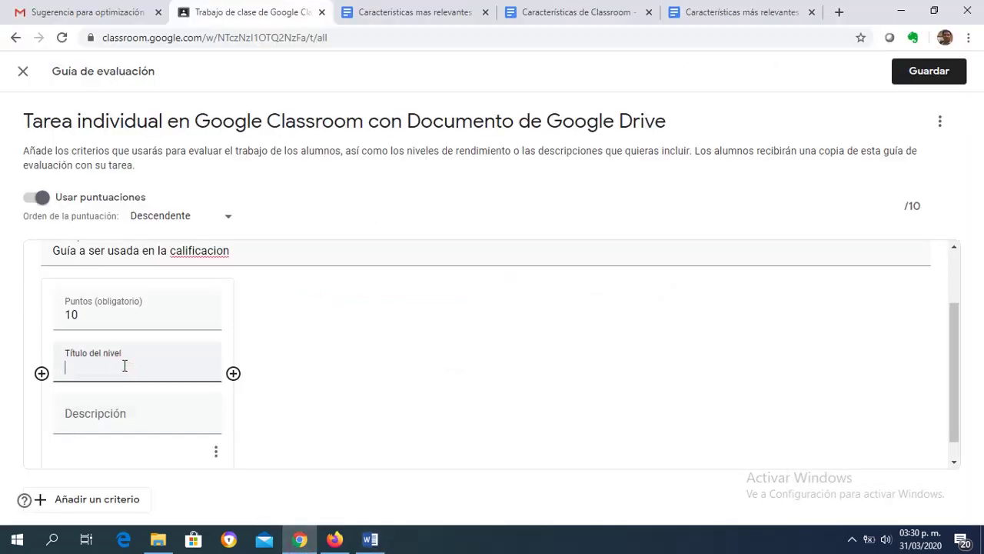
pyautogui.write('C')
pyautogui.write('Si cumle')
pyautogui.click(100, 419)
pyautogui.hotkey('ctrl', 'v')
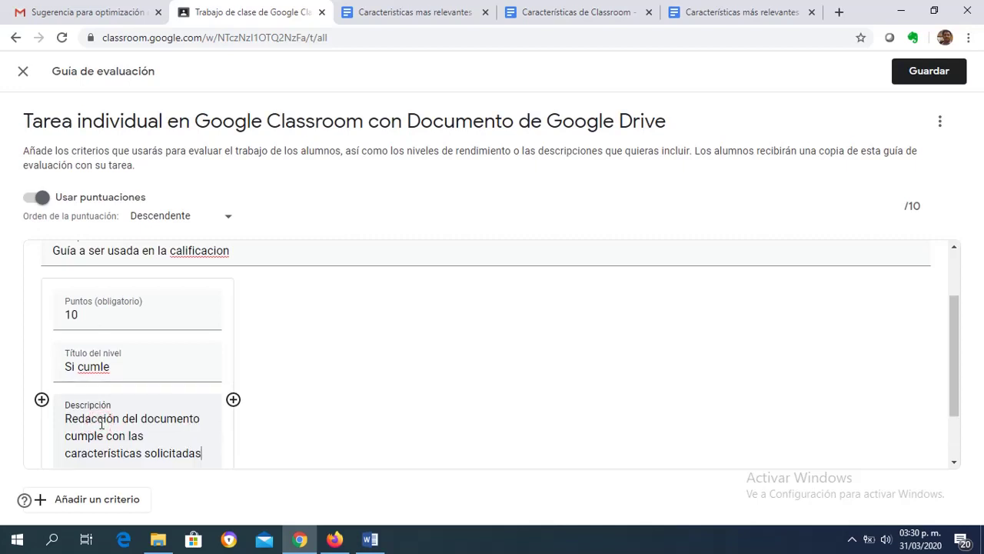
# Add a second level to the first criterion, titled "Cumple a medias", with the copied text as its description
pyautogui.click(234, 399)
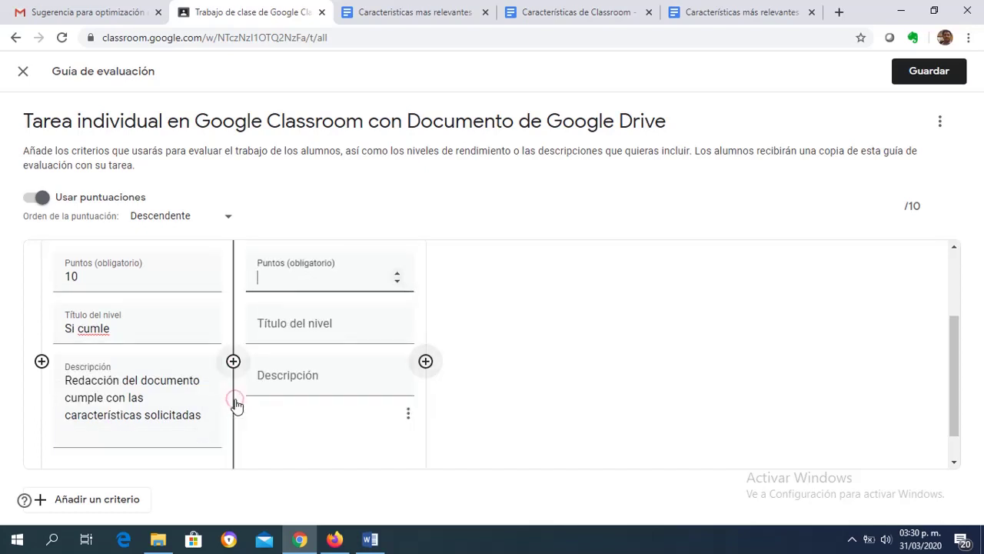
pyautogui.click(271, 329)
pyautogui.write('C')
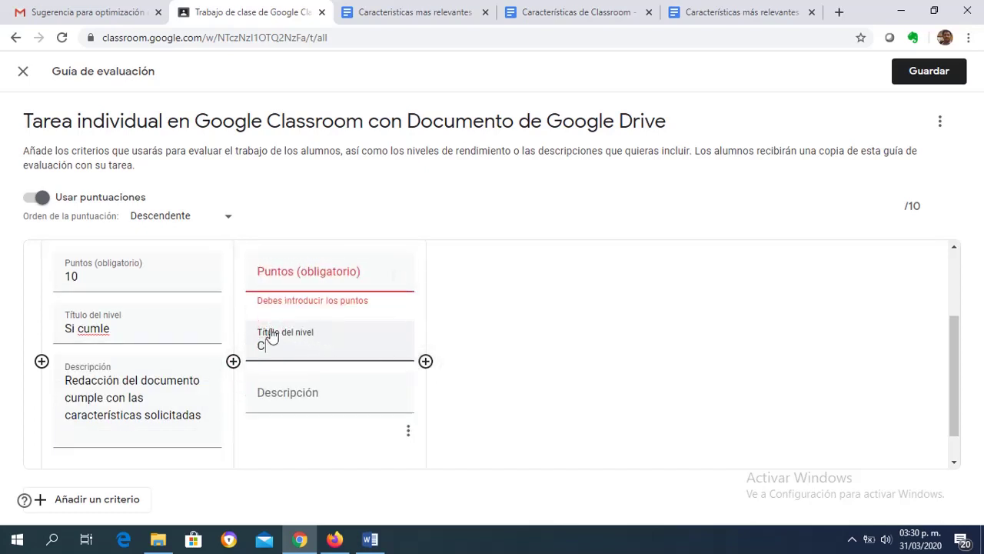
pyautogui.write('umple a medias')
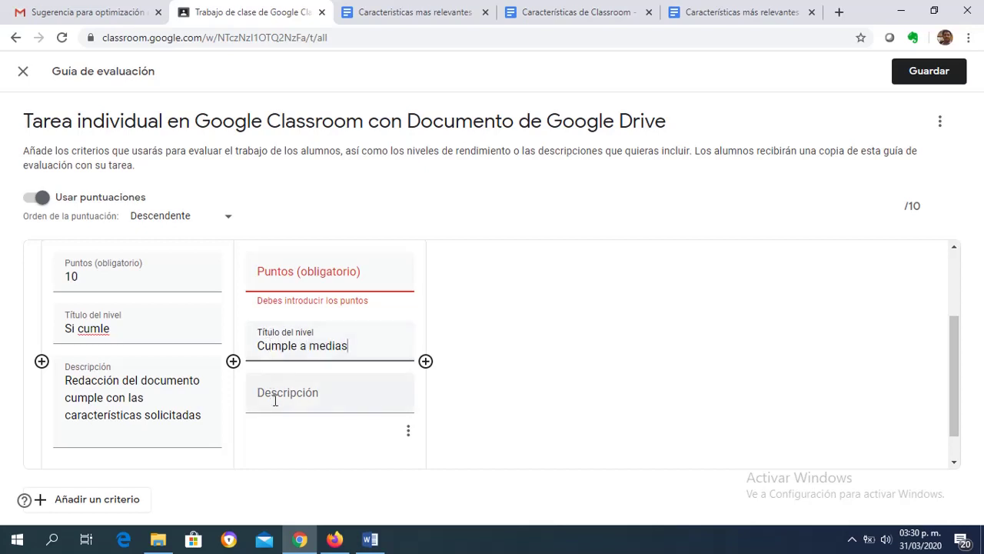
pyautogui.click(274, 394)
pyautogui.hotkey('ctrl', 'v')
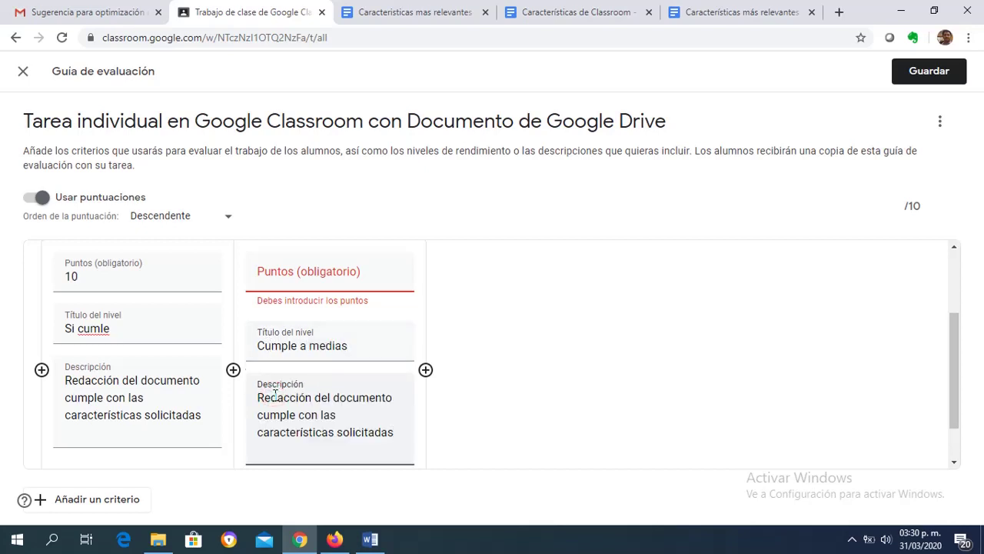
# Reword the second level's description to "La Redacción del documento cumple a medias las características solicitadas" and set its points to 0
pyautogui.click(259, 397)
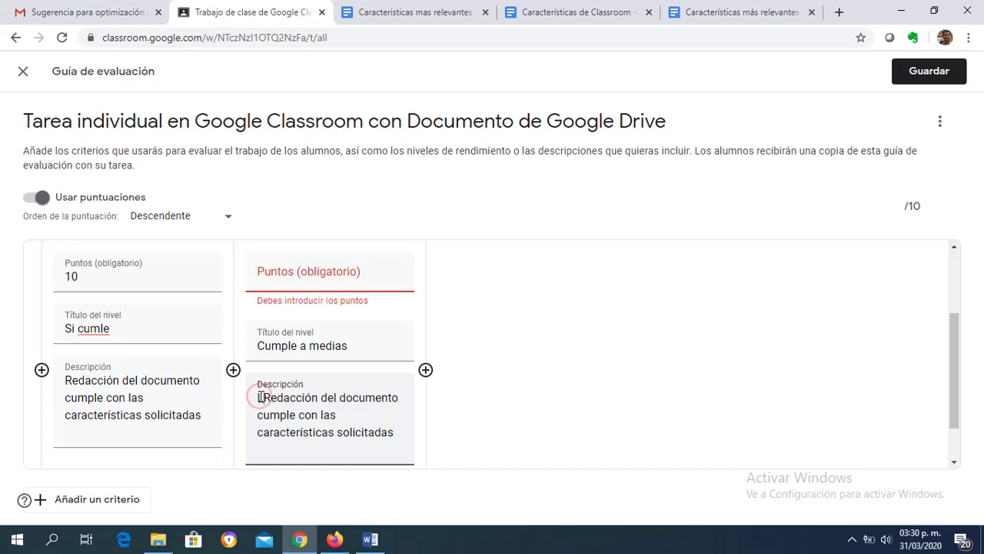
pyautogui.write('La')
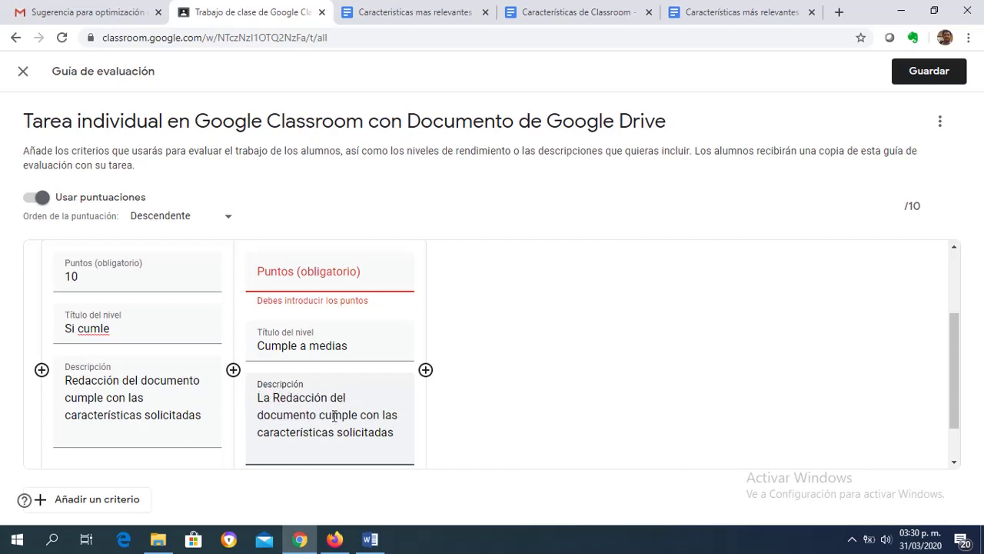
pyautogui.moveTo(360, 416); pyautogui.dragTo(382, 415)
pyautogui.write('a medias')
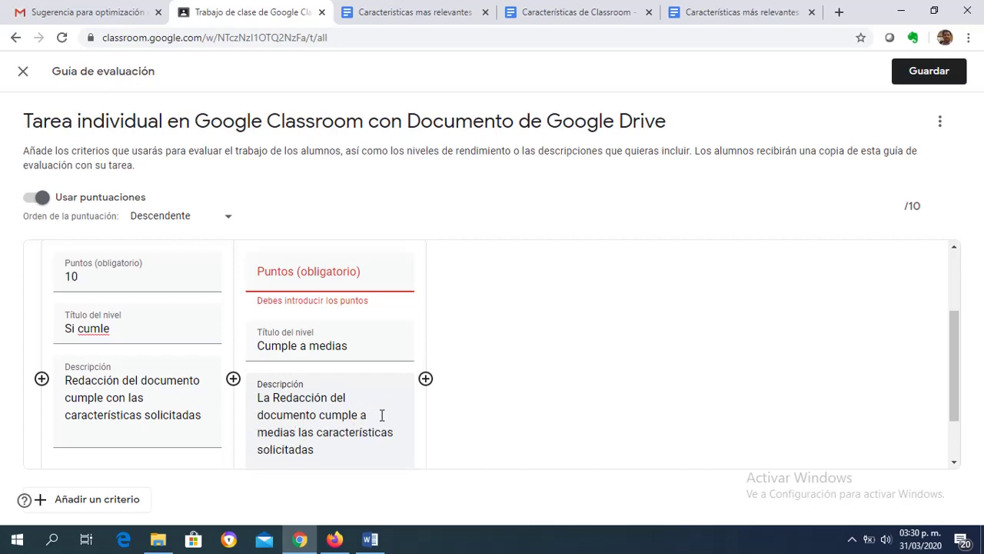
pyautogui.click(277, 280)
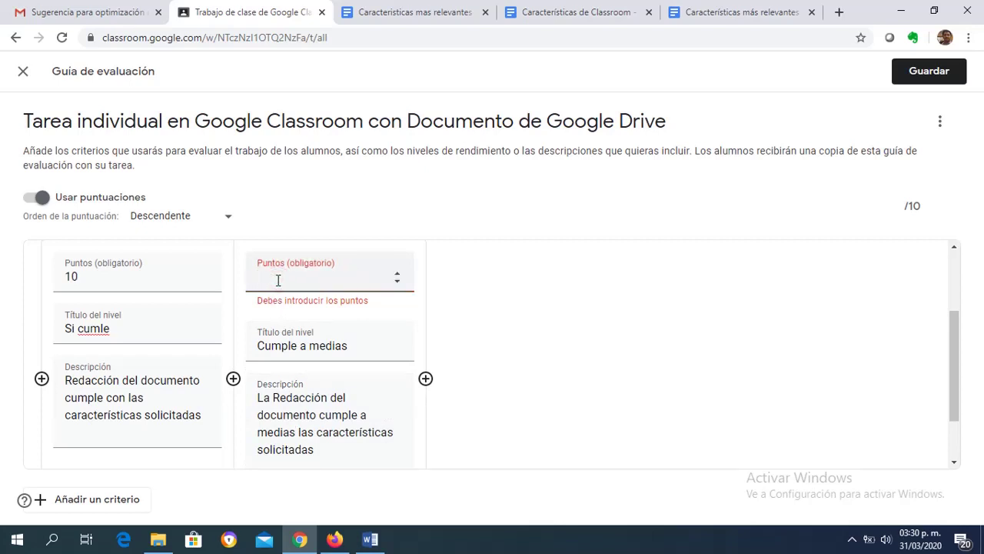
# Add a third level with 0 points titled "No cumple", pasting the copied description and inserting "NO" before "cumple"
pyautogui.click(427, 372)
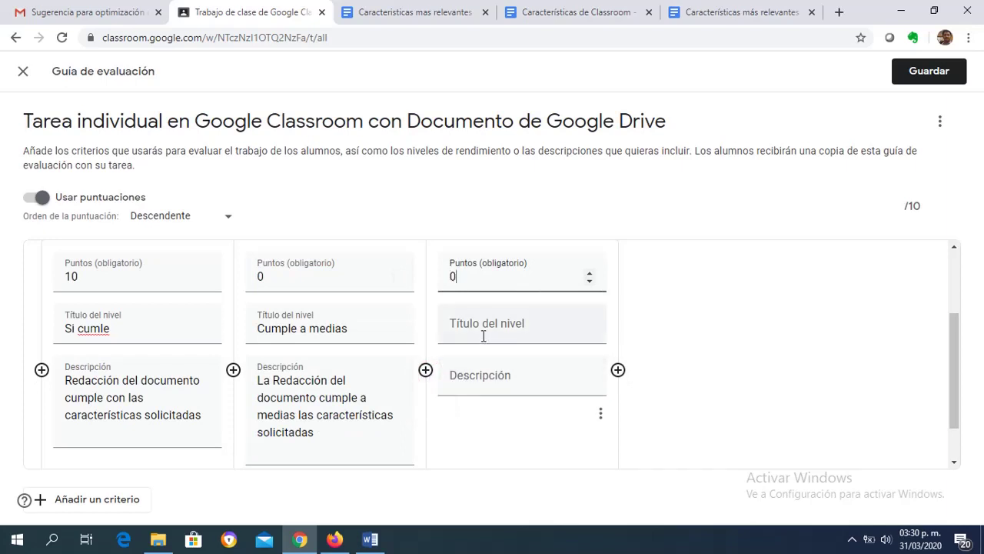
pyautogui.click(483, 336)
pyautogui.write('No cumple')
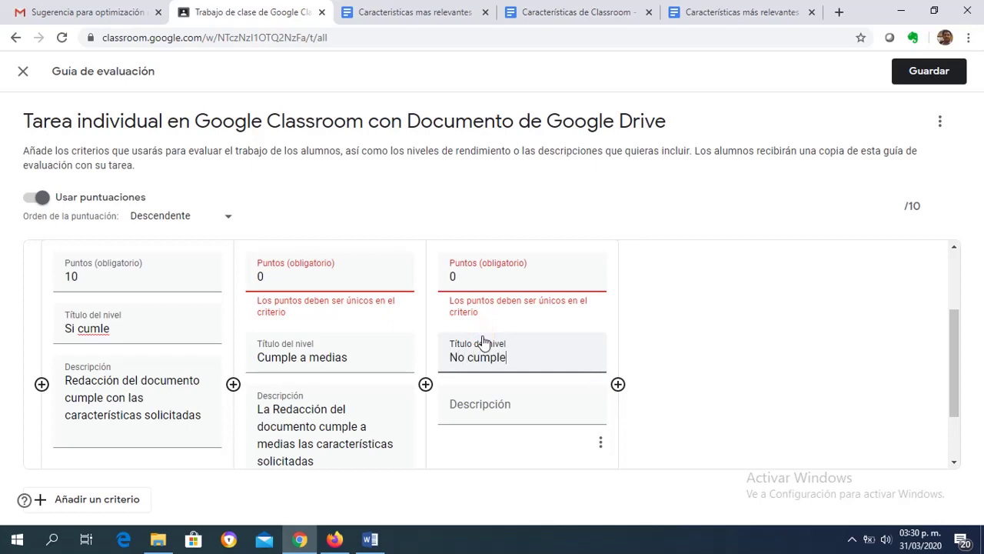
pyautogui.click(479, 401)
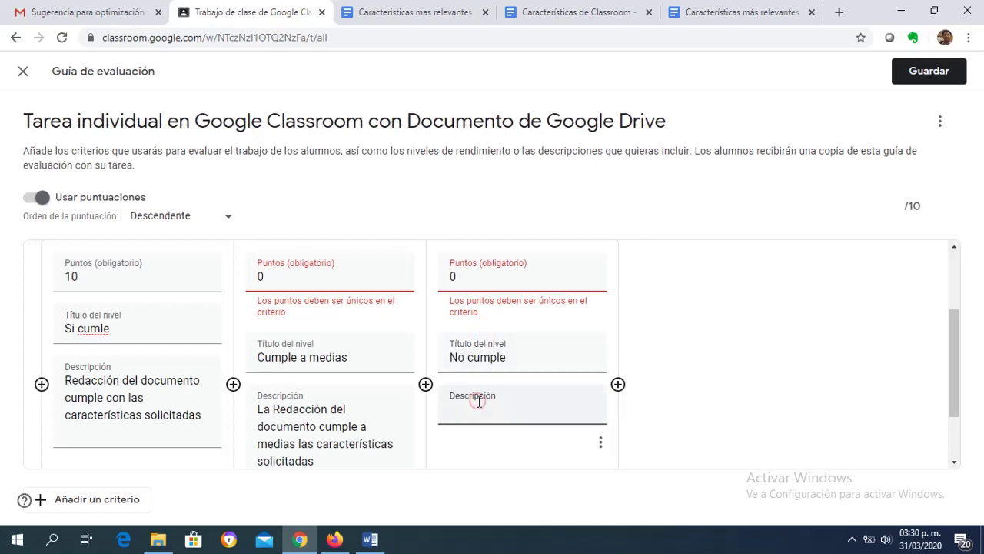
pyautogui.hotkey('ctrl', 'v')
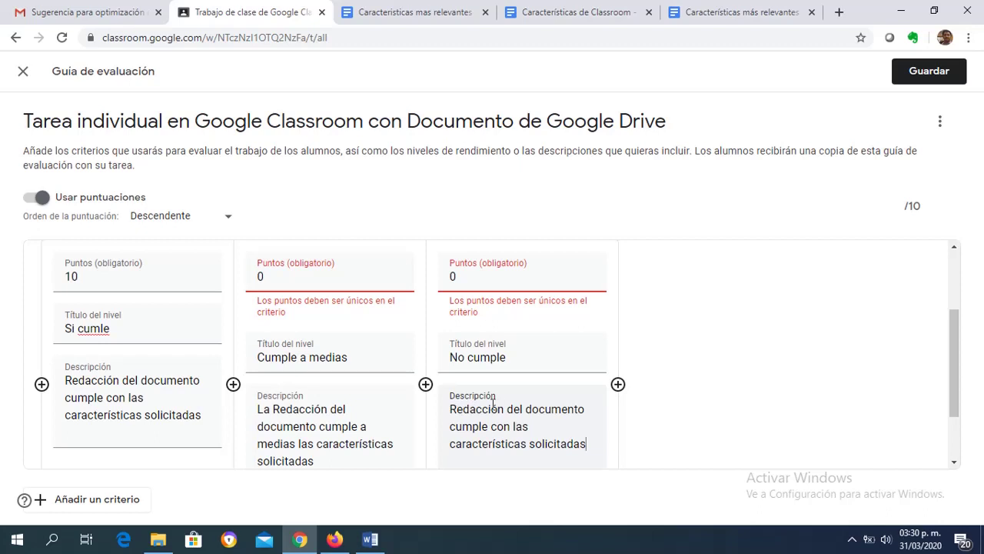
pyautogui.click(450, 426)
pyautogui.write('NO')
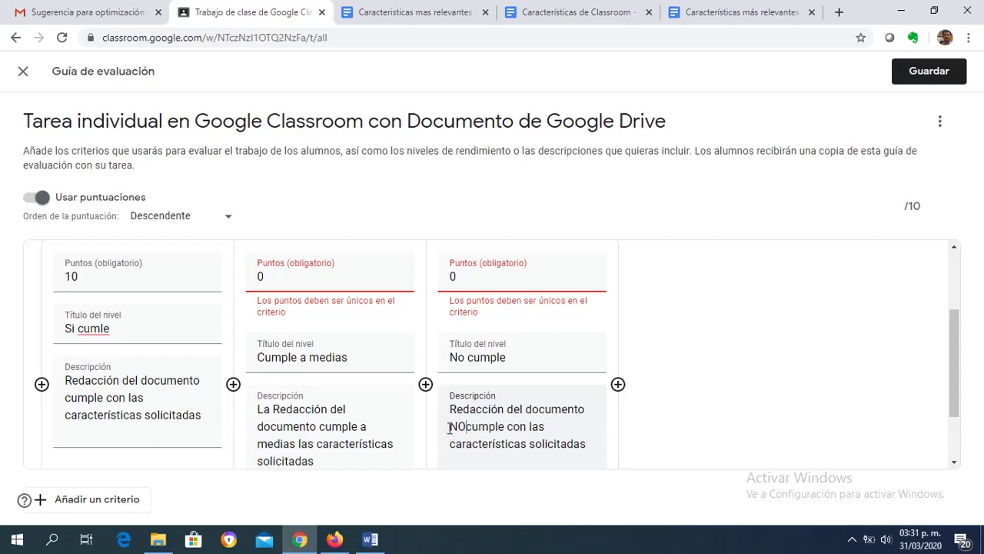
# Add a second criterion to the rubric and copy the description of element 2 from the Word document's table
pyautogui.click(112, 501)
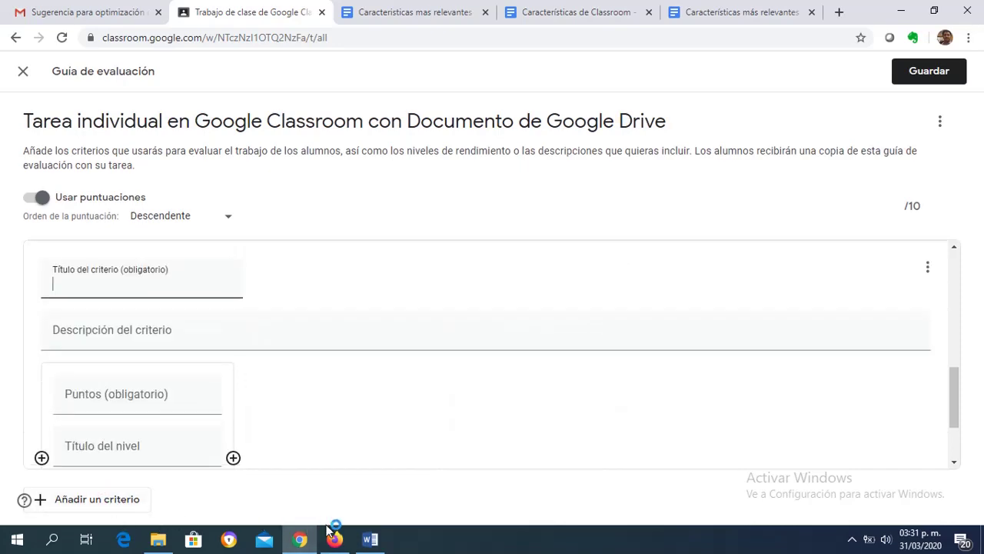
pyautogui.click(370, 540)
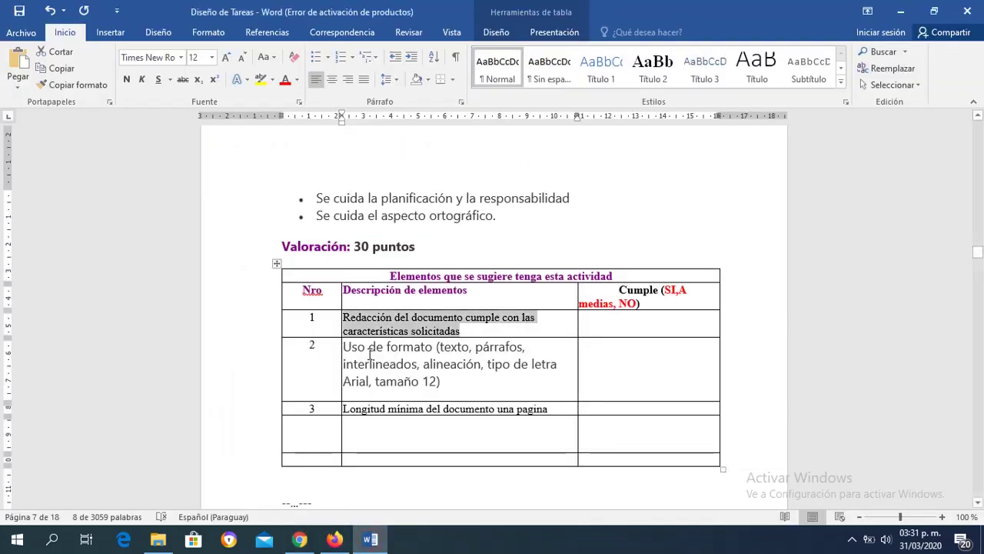
pyautogui.doubleClick(369, 352)
pyautogui.moveTo(347, 346); pyautogui.dragTo(447, 377)
pyautogui.hotkey('ctrl', 'c')
pyautogui.click(388, 351)
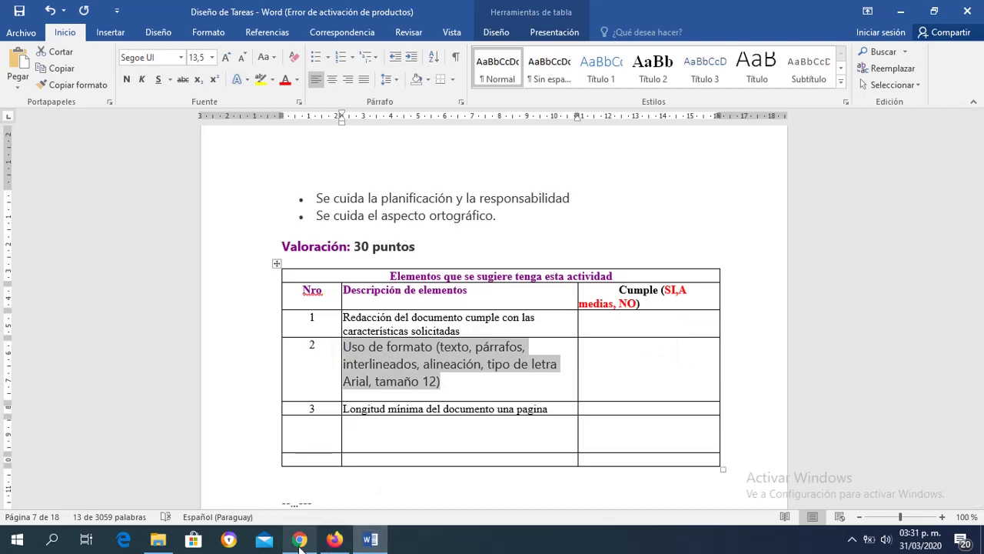
# Back in Google Classroom, title the second criterion "creiterio 2" and enter "Si" as its description
pyautogui.click(300, 542)
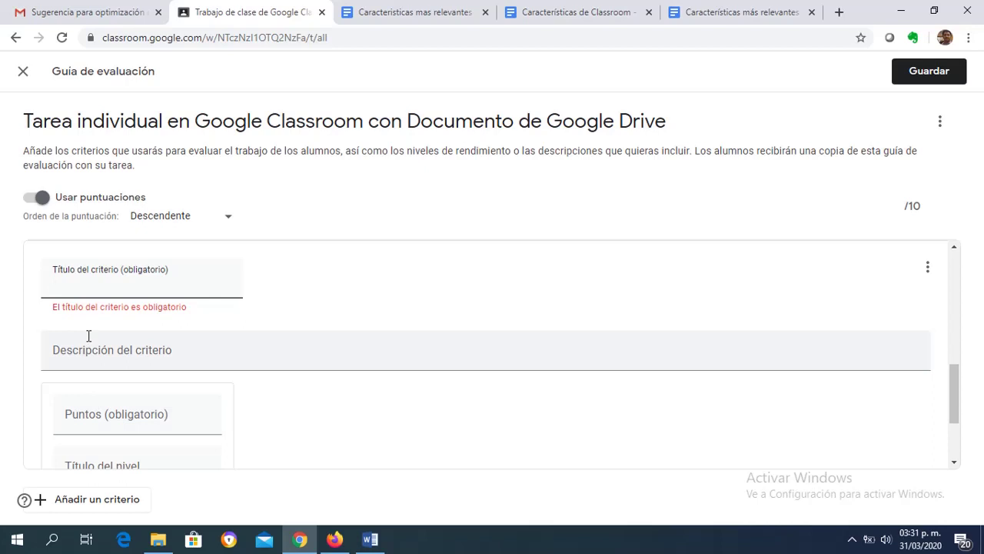
pyautogui.moveTo(958, 382)
pyautogui.mouseDown()
pyautogui.moveTo(956, 282)
pyautogui.moveTo(960, 374)
pyautogui.mouseUp()
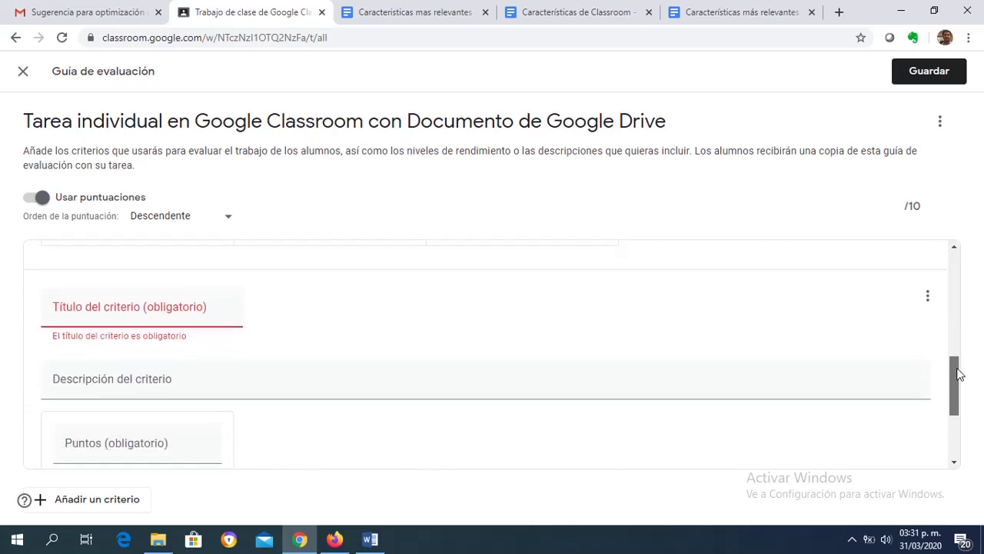
pyautogui.click(136, 311)
pyautogui.write('cre')
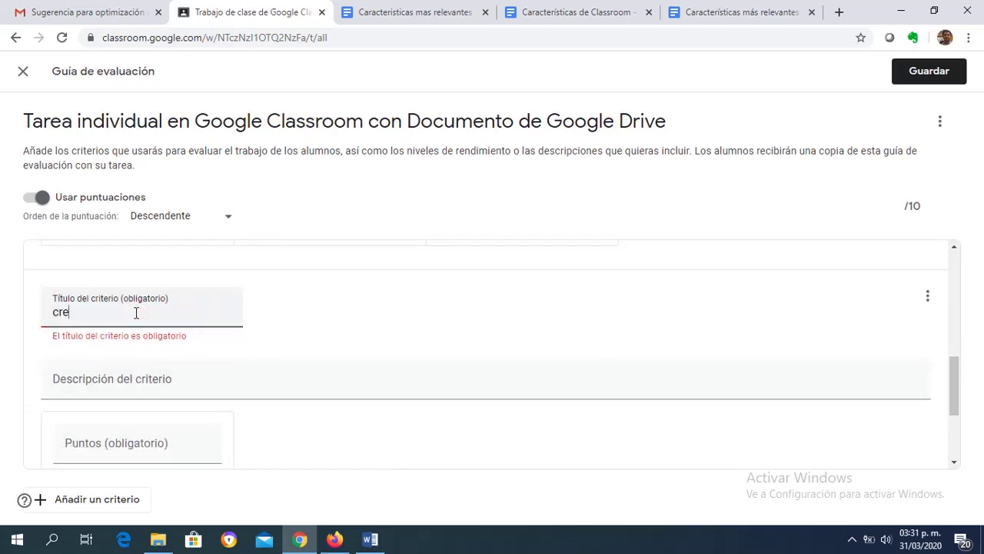
pyautogui.write('iterio 2')
pyautogui.click(111, 378)
pyautogui.write('Si')
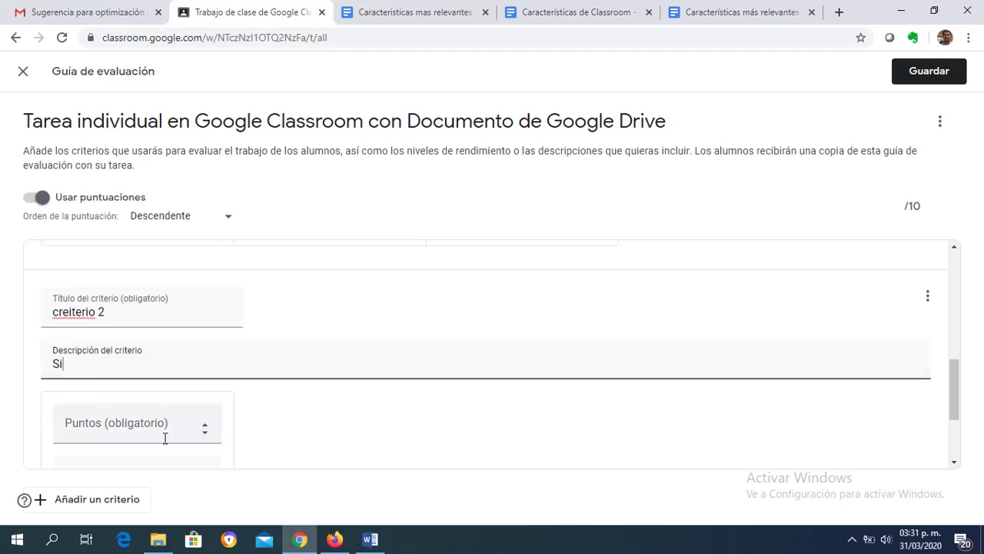
# Give the second criterion's first level 10 points and the title "Si Cumple", with the copied format text as its description
pyautogui.click(205, 425)
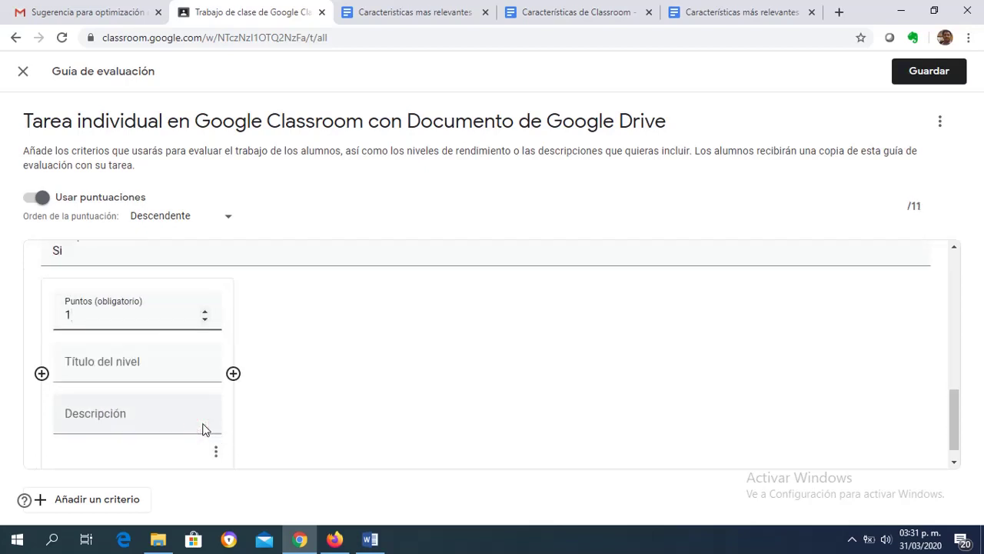
pyautogui.write('0')
pyautogui.click(109, 358)
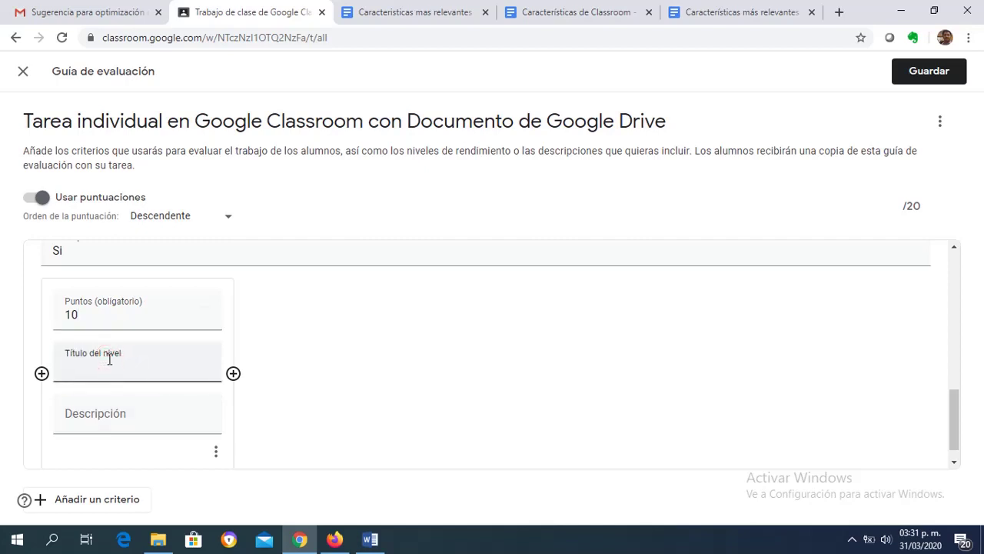
pyautogui.write('Si Cumple')
pyautogui.click(101, 413)
pyautogui.hotkey('ctrl', 'v')
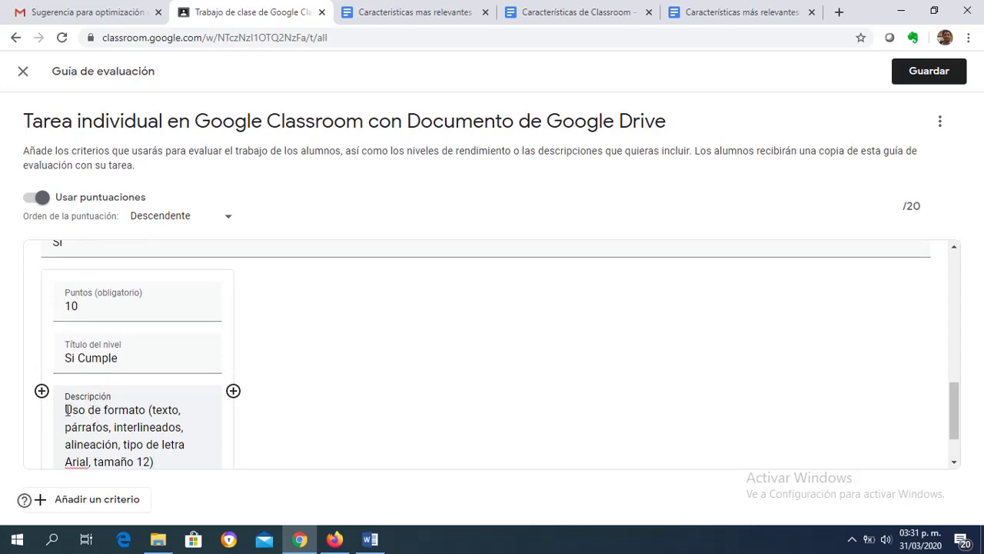
# Insert "Cumple con el" at the start of the "Si Cumple" level's description
pyautogui.click(66, 409)
pyautogui.write('Cumple ')
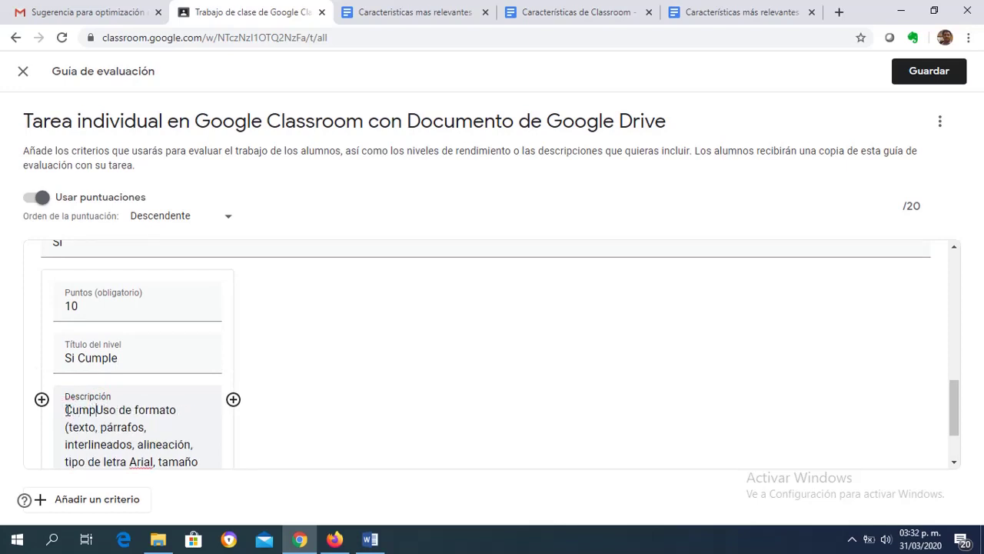
pyautogui.write('con el')
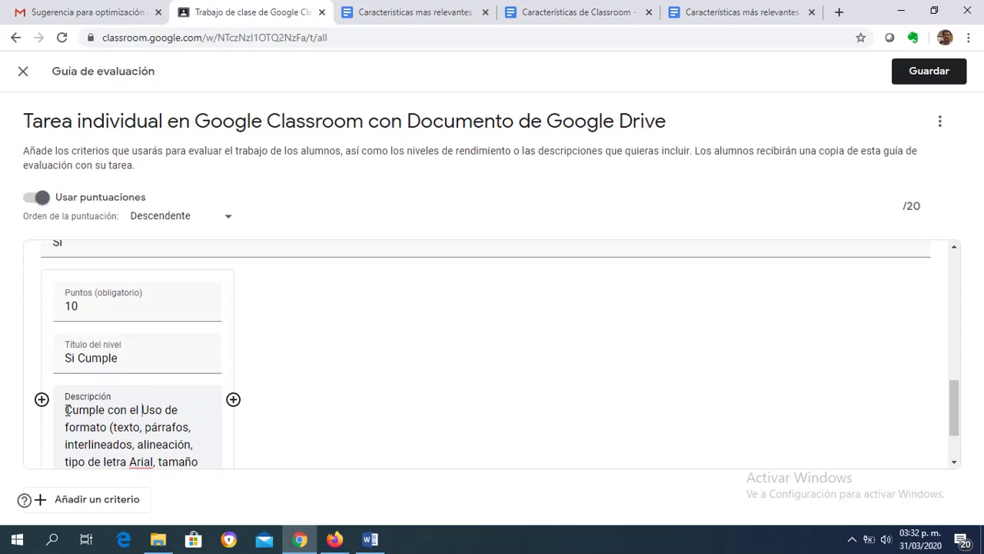
pyautogui.click(265, 338)
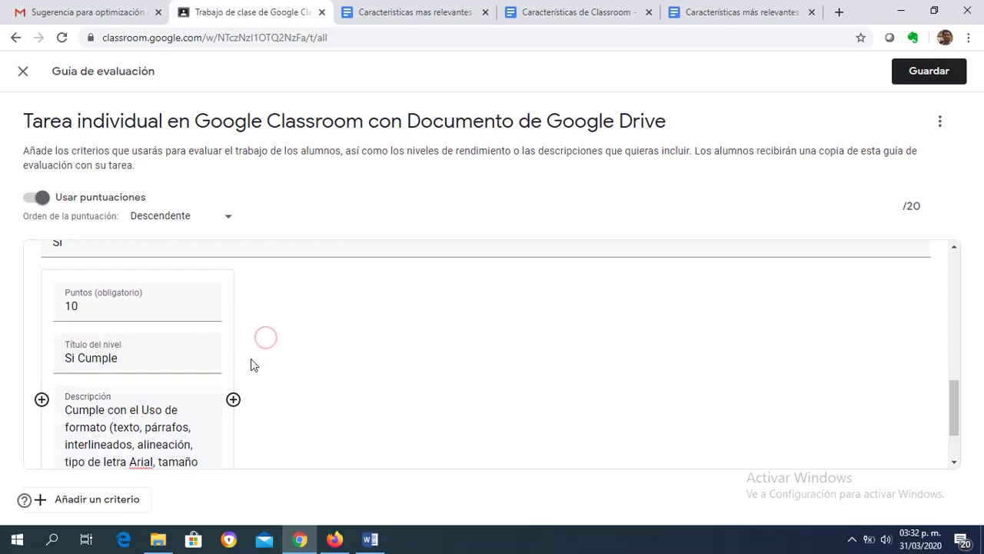
# Add a second level to the second criterion, titled "Cumple a medias", with the copied format text as its description
pyautogui.click(234, 401)
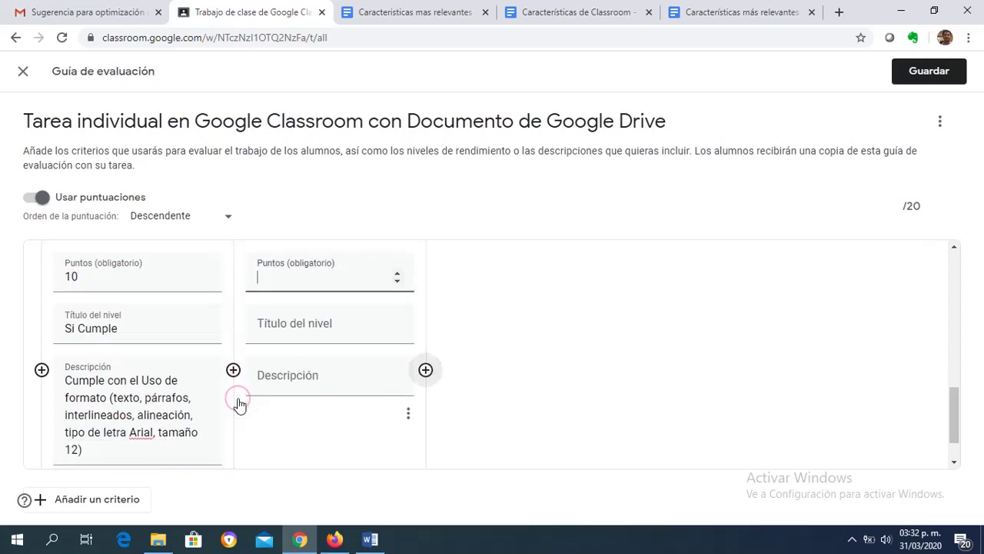
pyautogui.click(275, 329)
pyautogui.write('Cu')
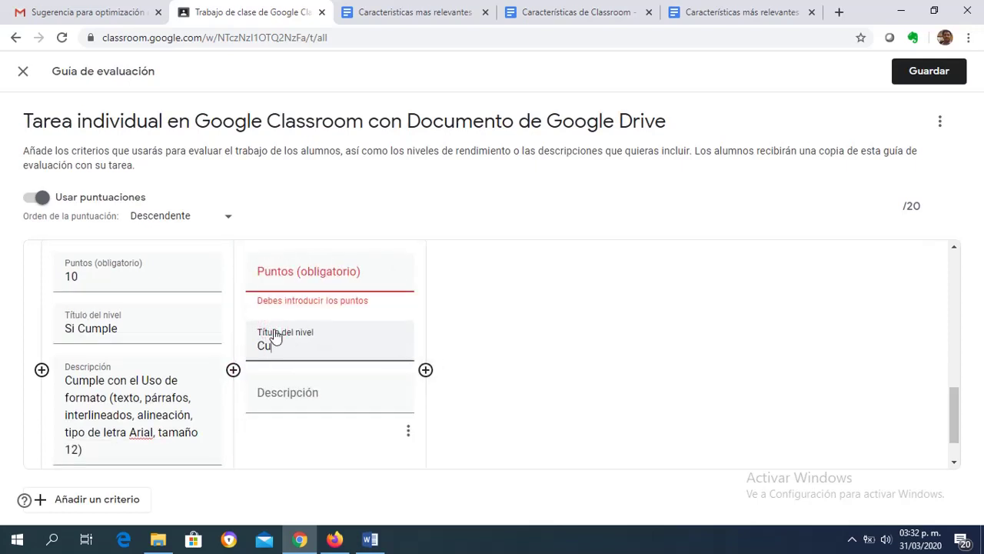
pyautogui.write('mple a medias')
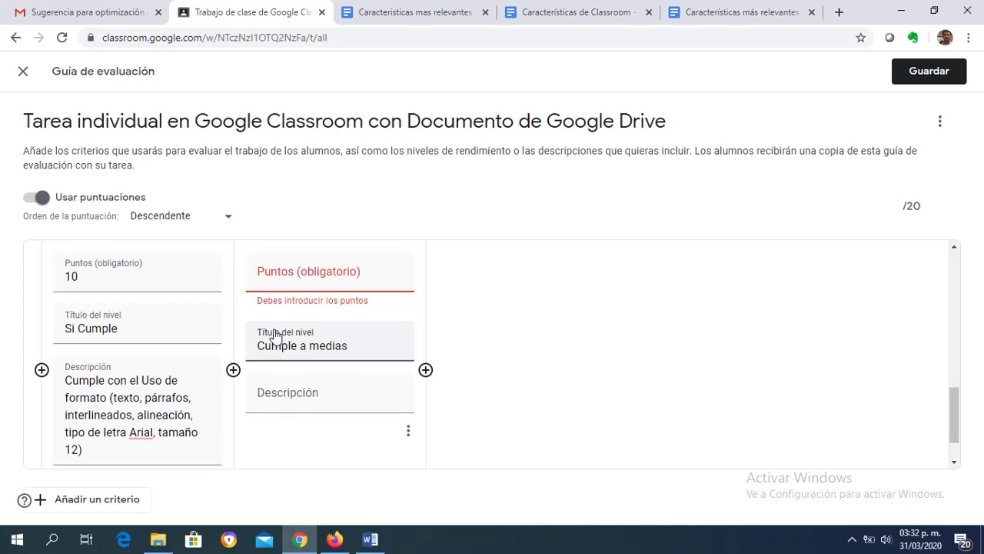
pyautogui.click(268, 390)
pyautogui.hotkey('ctrl', 'v')
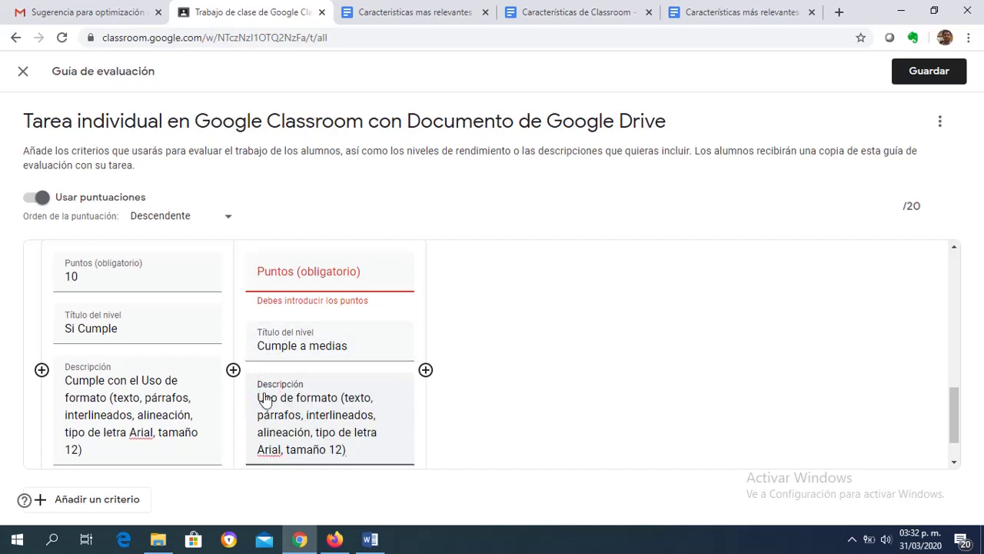
# Insert "Cumple a medias el" at the start of the "Cumple a medias" level's description and set the level to 5 points
pyautogui.click(257, 398)
pyautogui.write('Cumple a me')
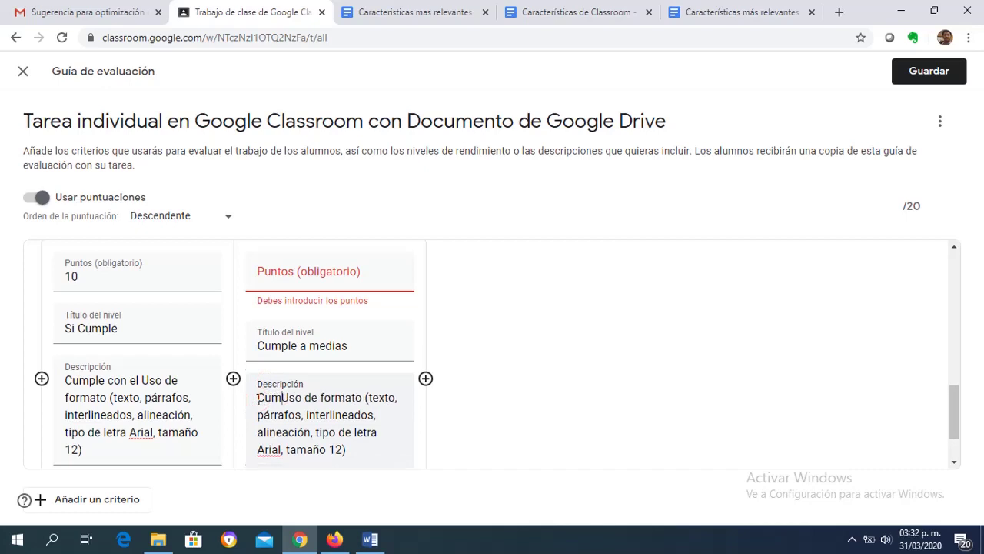
pyautogui.write('dias')
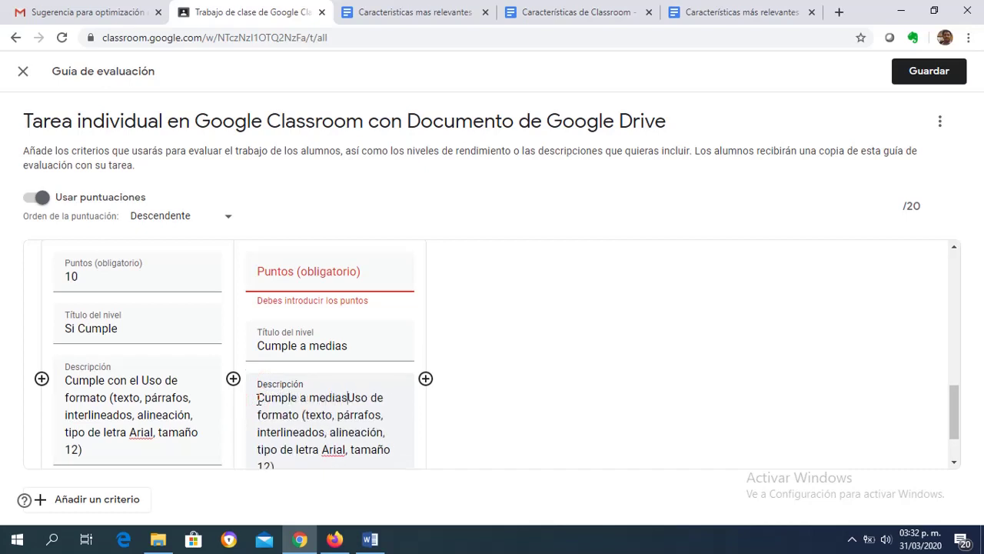
pyautogui.write(' el')
pyautogui.click(260, 281)
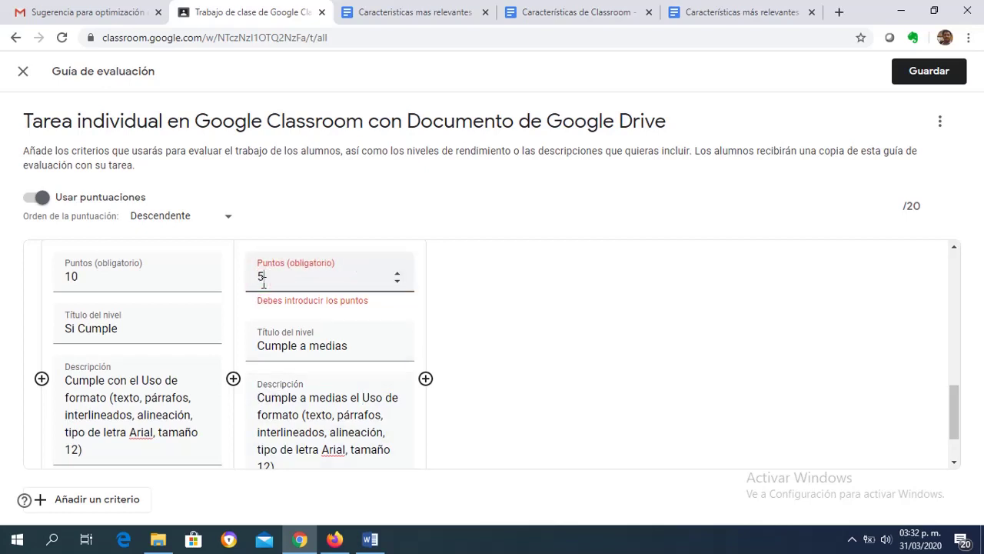
# Add a third level to the second criterion, titled "No cumple", with "No cumple con" followed by the copied format text as its description
pyautogui.click(425, 379)
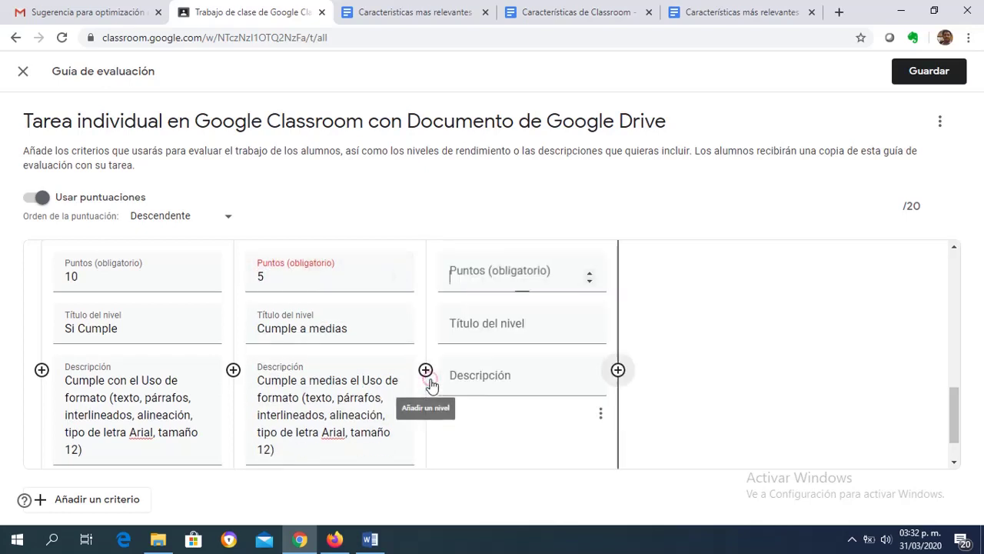
pyautogui.click(488, 325)
pyautogui.write('No cumple')
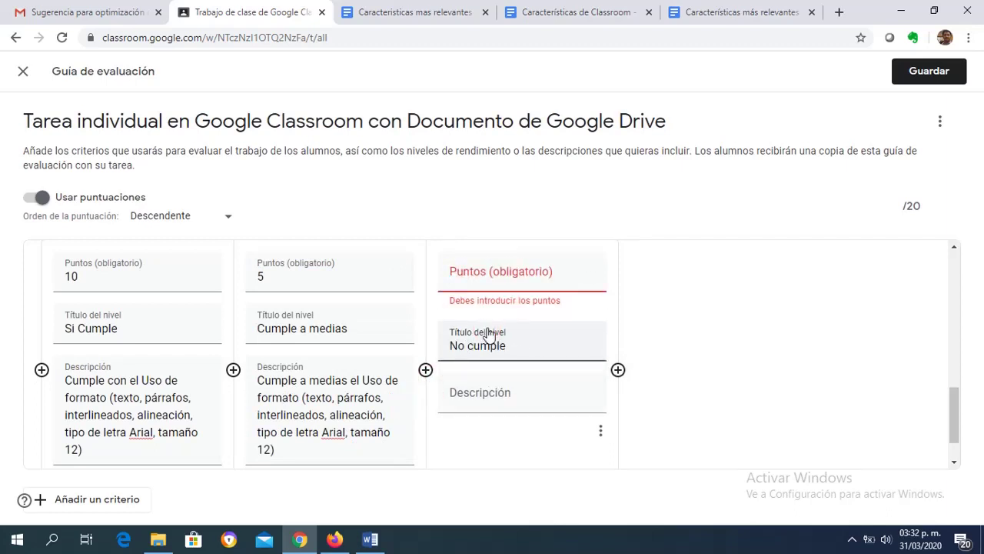
pyautogui.click(466, 391)
pyautogui.write('No cumpl')
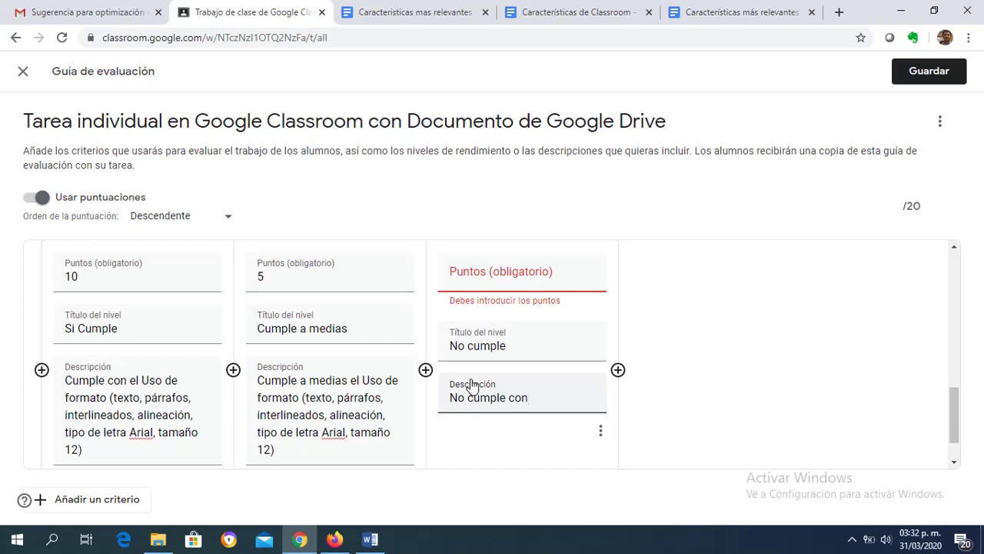
pyautogui.write('e con')
pyautogui.write('Uso de formato (texto, párrafos, interlineados, alineación, tipo de letra Arial, tamaño 12)')
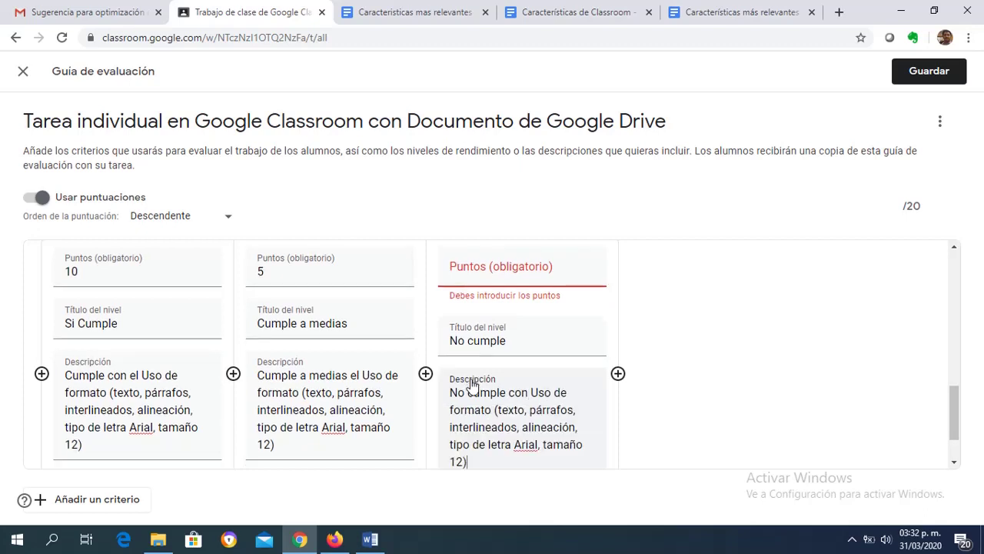
# Insert "el" before "Uso de formato" in the "No cumple" level's description and set the level to 0 points
pyautogui.click(531, 391)
pyautogui.write('el')
pyautogui.click(469, 273)
pyautogui.write('0')
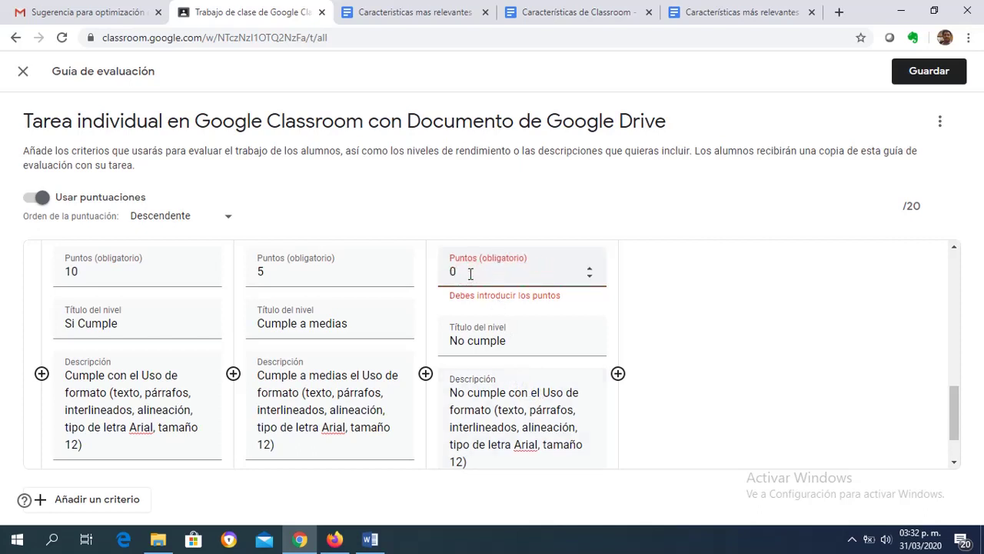
# Add a third criterion titled "creiterio 3" and give its first level 10 points and the title "Cumple"
pyautogui.click(126, 501)
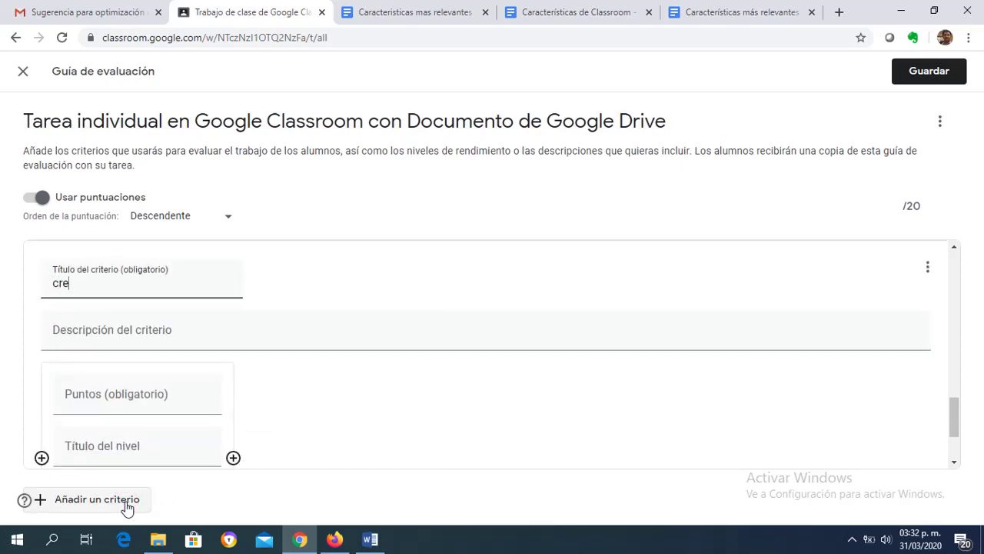
pyautogui.write('creiterio 3')
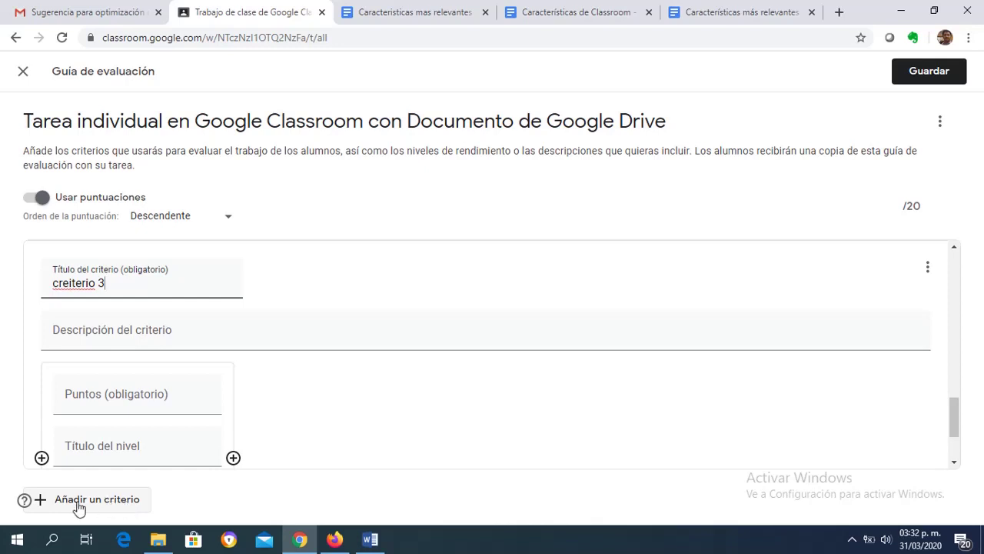
pyautogui.click(84, 336)
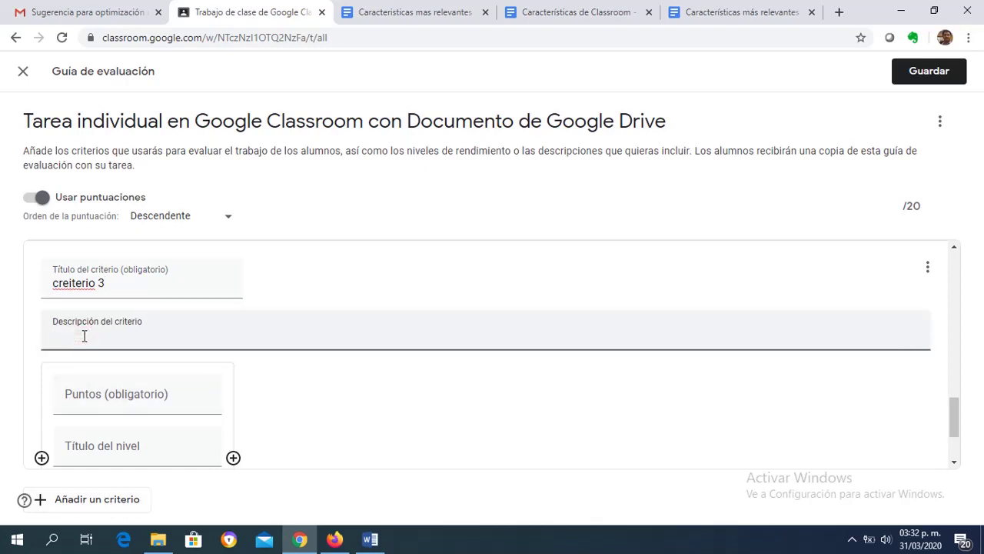
pyautogui.click(76, 398)
pyautogui.write('10')
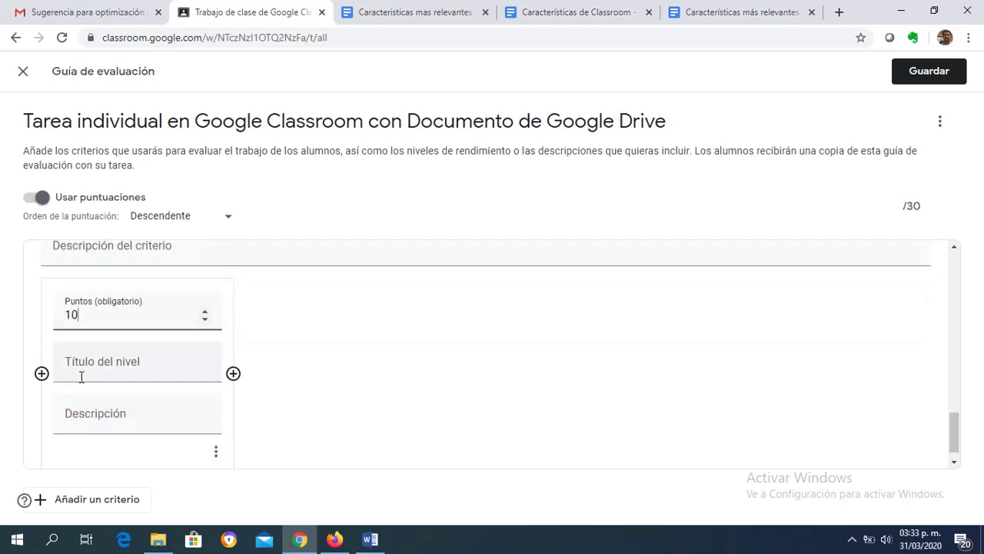
pyautogui.click(80, 377)
pyautogui.write('Cumple')
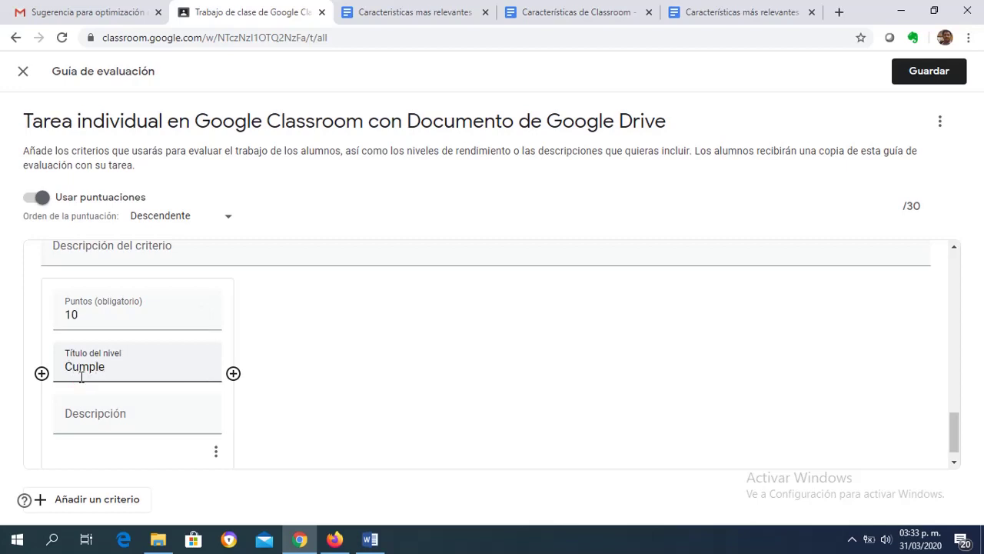
# In the Word document, copy the row 3 table text "Longitud mínima del documento una pagina" for the level's description
pyautogui.click(85, 412)
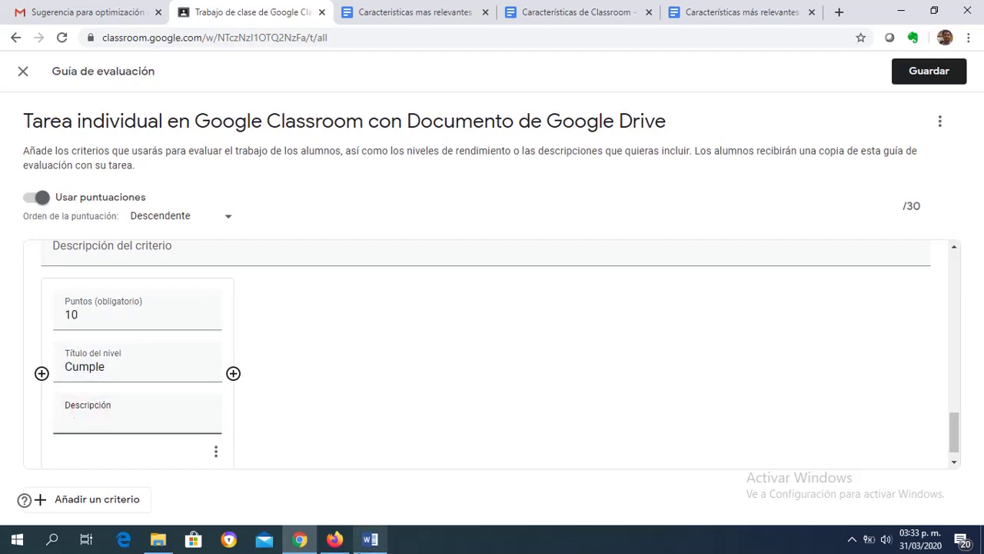
pyautogui.click(371, 539)
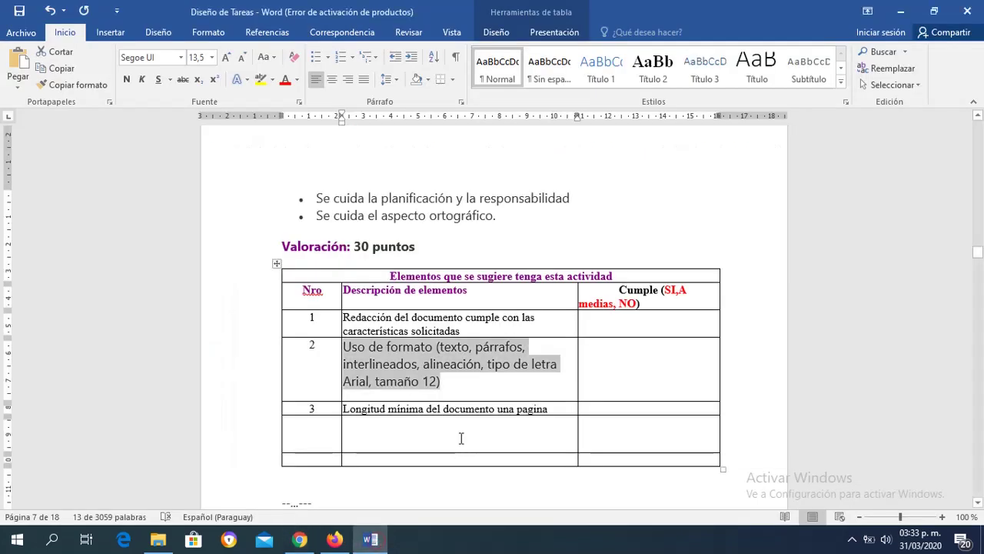
pyautogui.click(394, 408)
pyautogui.click(550, 408)
pyautogui.hotkey('ctrl', 'shift', 'Left')
pyautogui.hotkey('ctrl', 'shift', 'Left')
pyautogui.hotkey('ctrl', 'shift', 'Left')
pyautogui.hotkey('ctrl', 'shift', 'Left')
pyautogui.hotkey('ctrl', 'shift', 'Left')
pyautogui.hotkey('ctrl', 'shift', 'Left')
pyautogui.hotkey('ctrl', 'c')
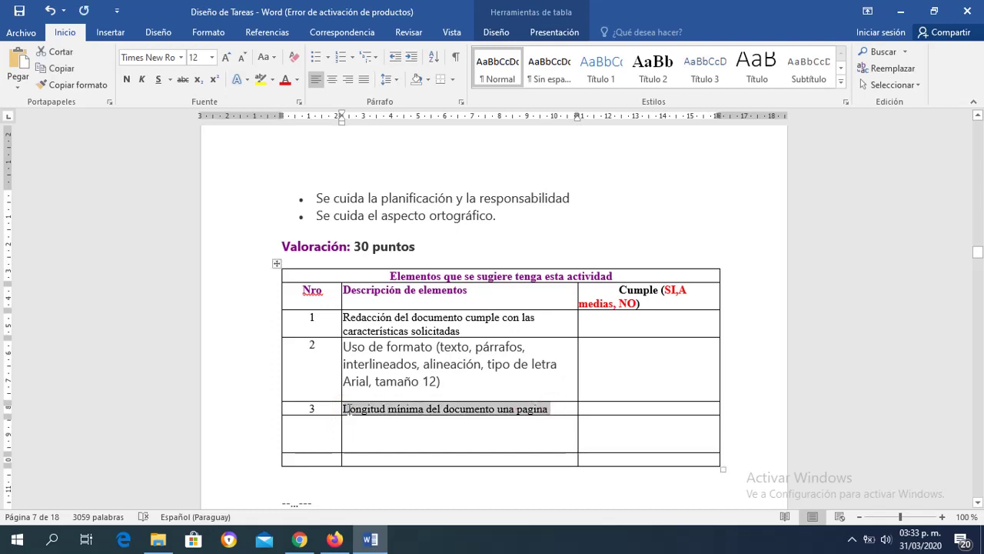
# Back in Google Classroom, paste the copied length text as the description of the third criterion's "Cumple" level
pyautogui.click(299, 541)
pyautogui.click(98, 428)
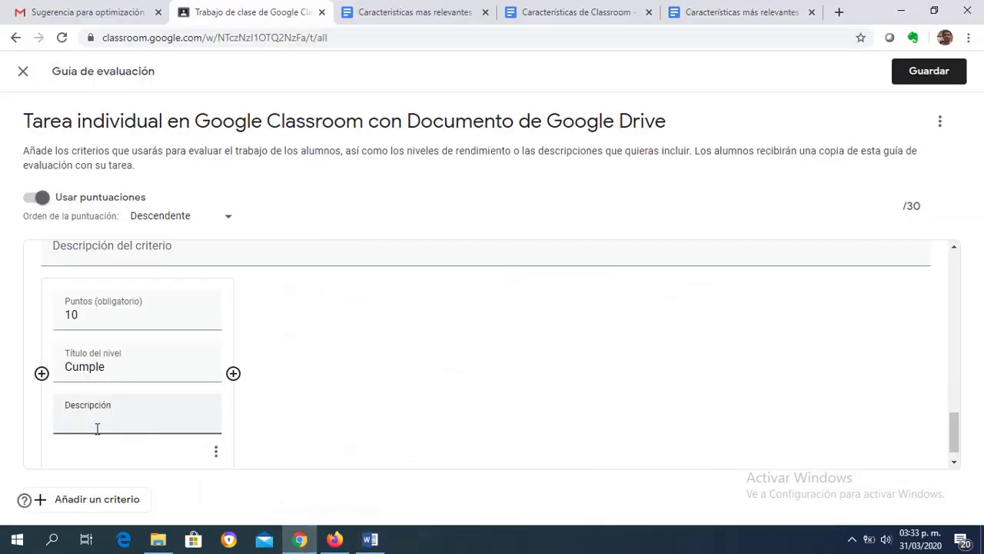
pyautogui.hotkey('ctrl', 'v')
# Add a second level to the third criterion, titled "Cumple a medias", with the copied length text as its description
pyautogui.click(235, 383)
pyautogui.click(260, 351)
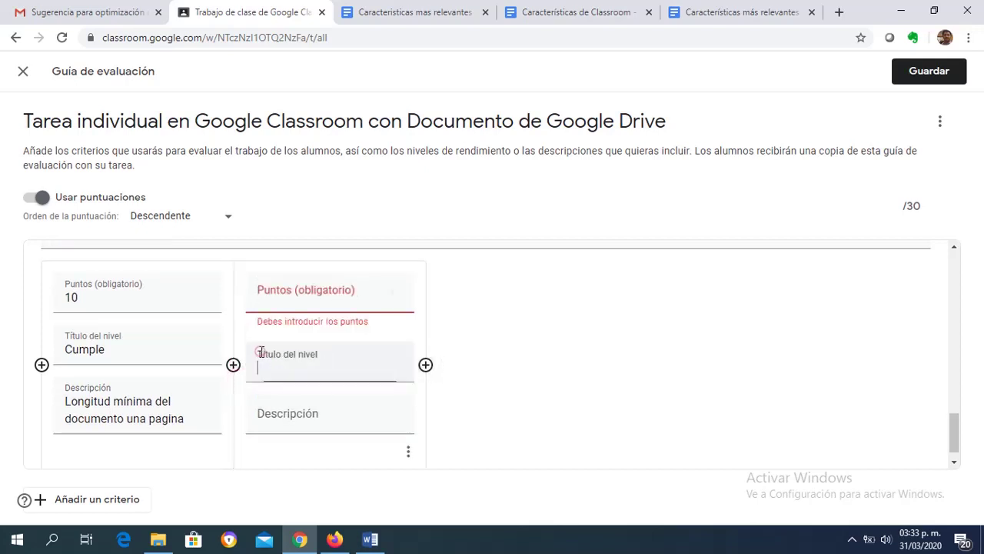
pyautogui.write('No')
pyautogui.write('mple a medias')
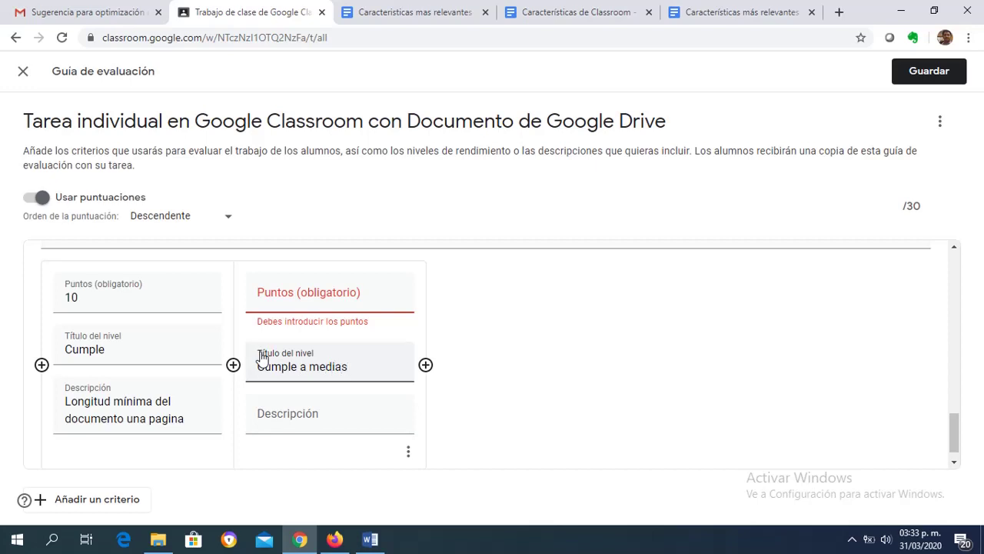
pyautogui.click(275, 418)
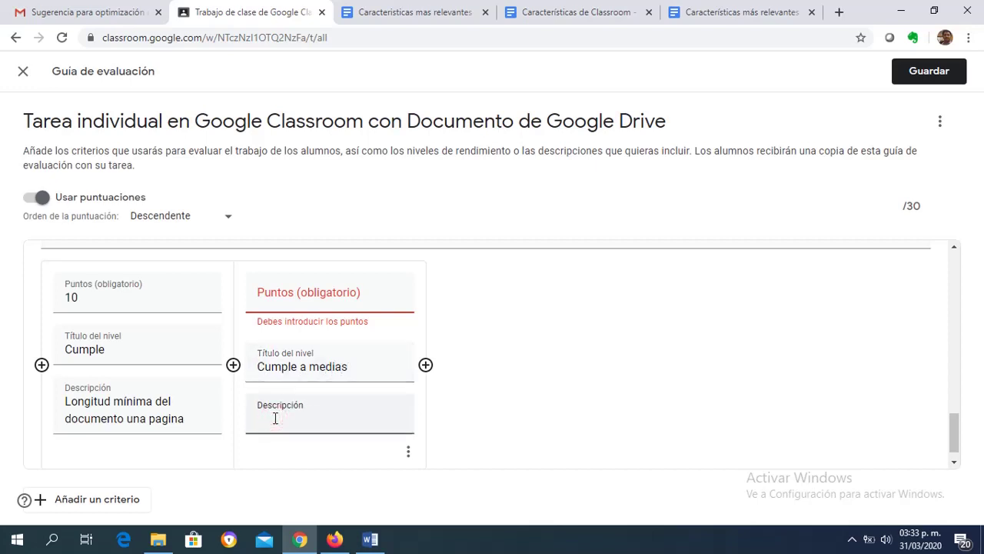
pyautogui.hotkey('ctrl', 'v')
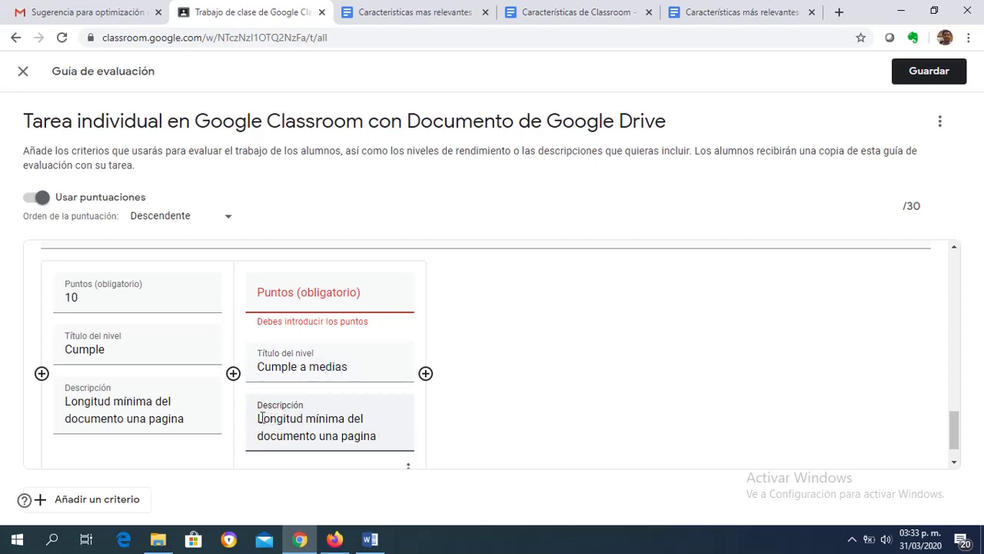
# Add a third level to the third criterion, titled "No cumple", with the copied length text as its description
pyautogui.click(426, 373)
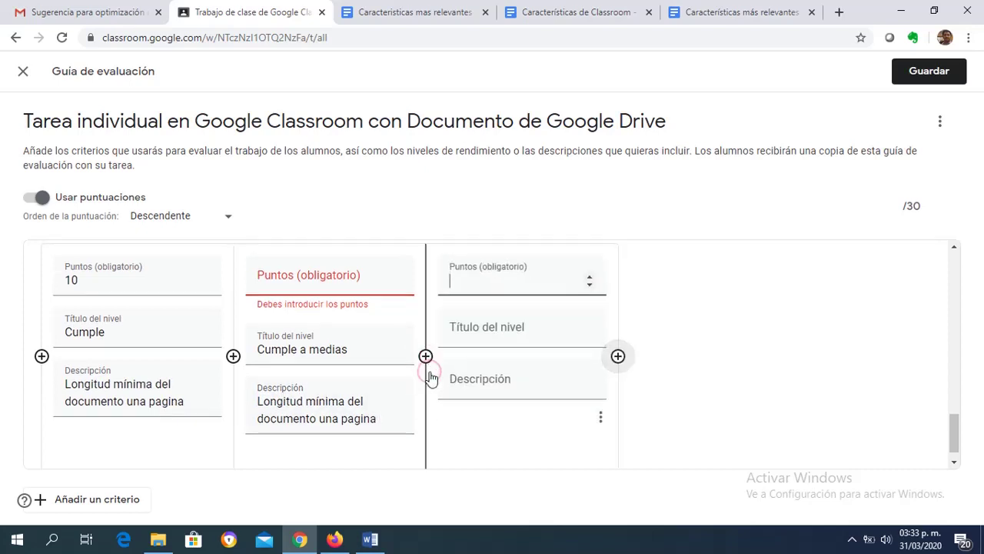
pyautogui.click(472, 340)
pyautogui.write('No cumple')
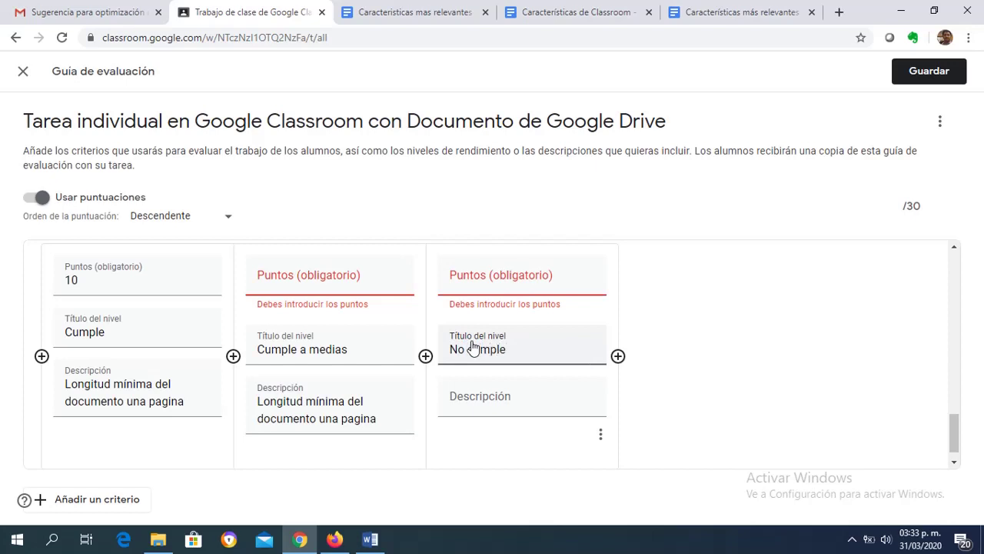
pyautogui.click(458, 409)
pyautogui.hotkey('ctrl', 'v')
# Give the third criterion's "Cumple a medias" level 5 points and "No cumple" 0 points, starting the latter's description with "La longitud"
pyautogui.click(313, 279)
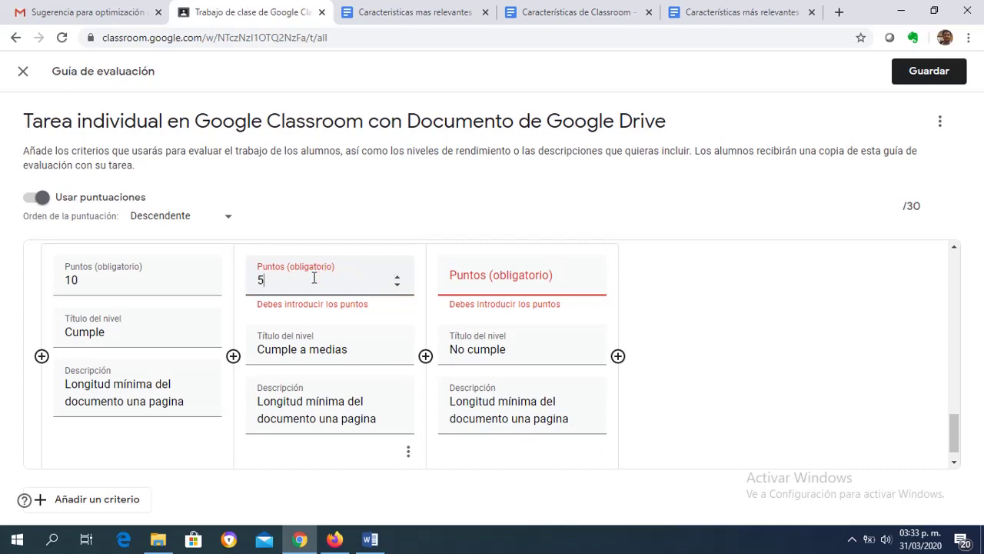
pyautogui.click(470, 269)
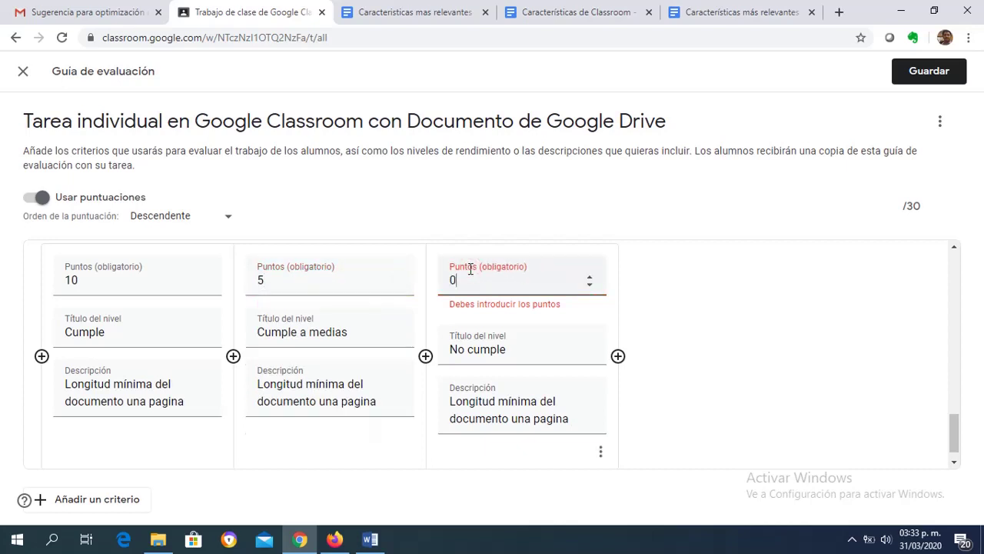
pyautogui.click(457, 404)
pyautogui.write('a l')
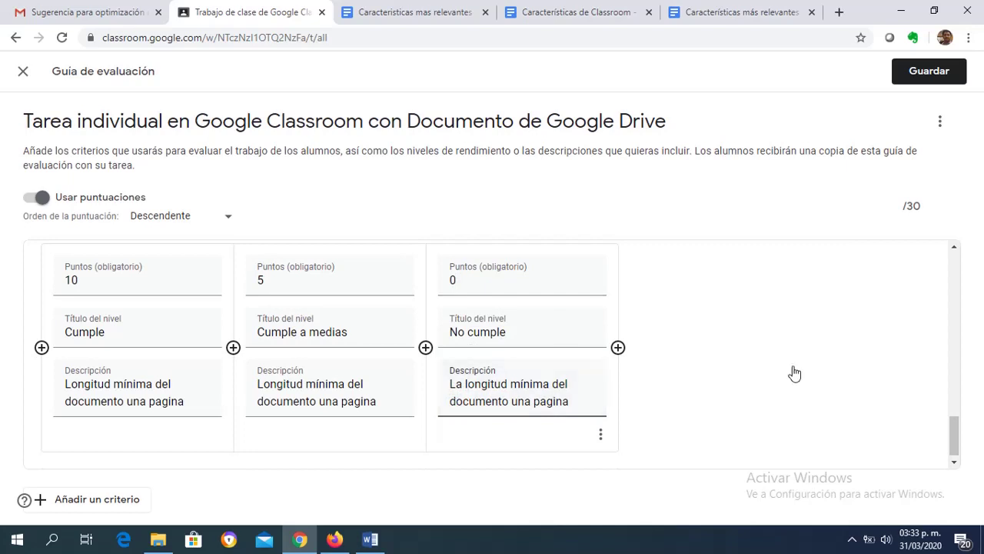
# In the first criterion, set the "Cumple a medias" level to 5 points and correct the first level's title to "Si cumple"
pyautogui.moveTo(956, 438); pyautogui.dragTo(951, 256)
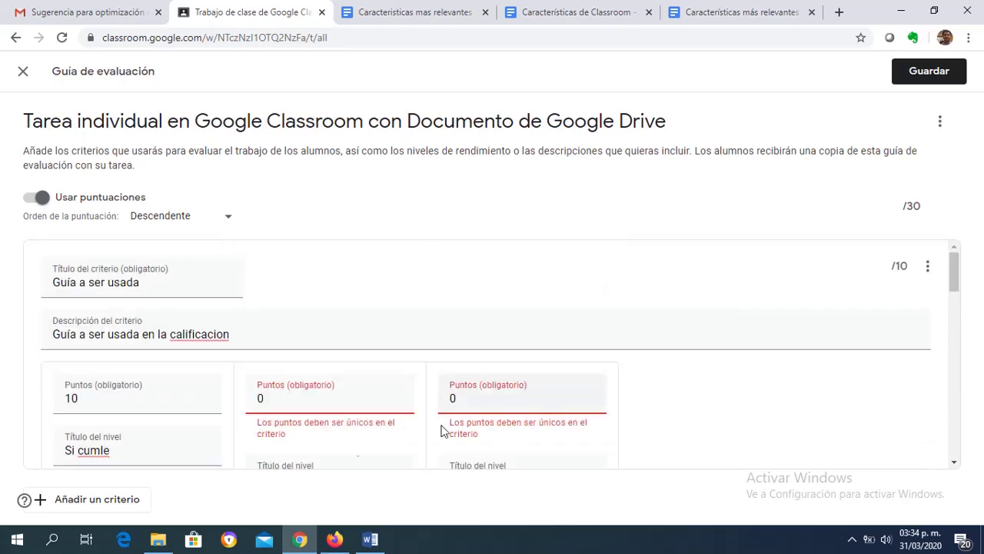
pyautogui.scroll(-3, 286, 396)
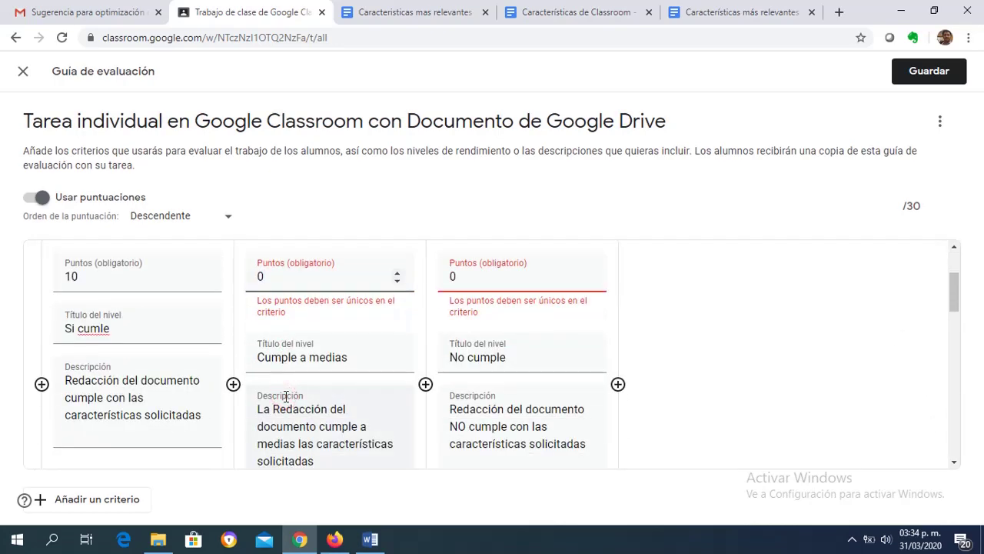
pyautogui.press('BackSpace')
pyautogui.write('p')
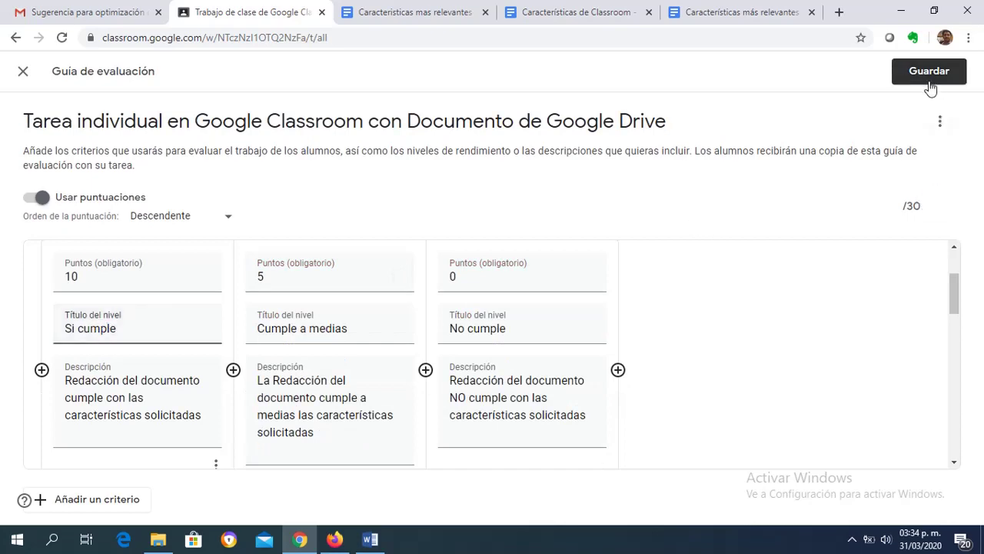
# Save the evaluation rubric and create the assignment for the class
pyautogui.click(928, 84)
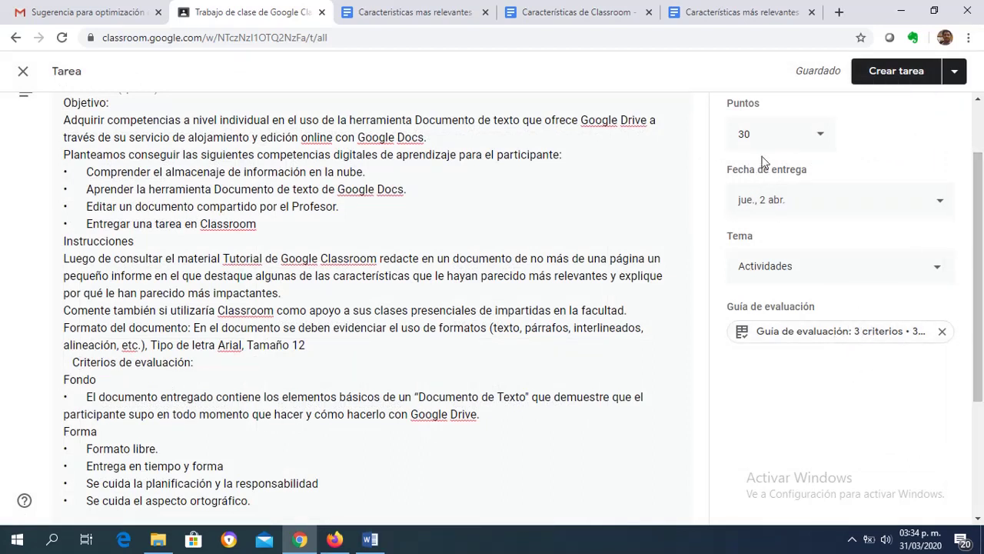
pyautogui.moveTo(980, 194); pyautogui.dragTo(982, 145)
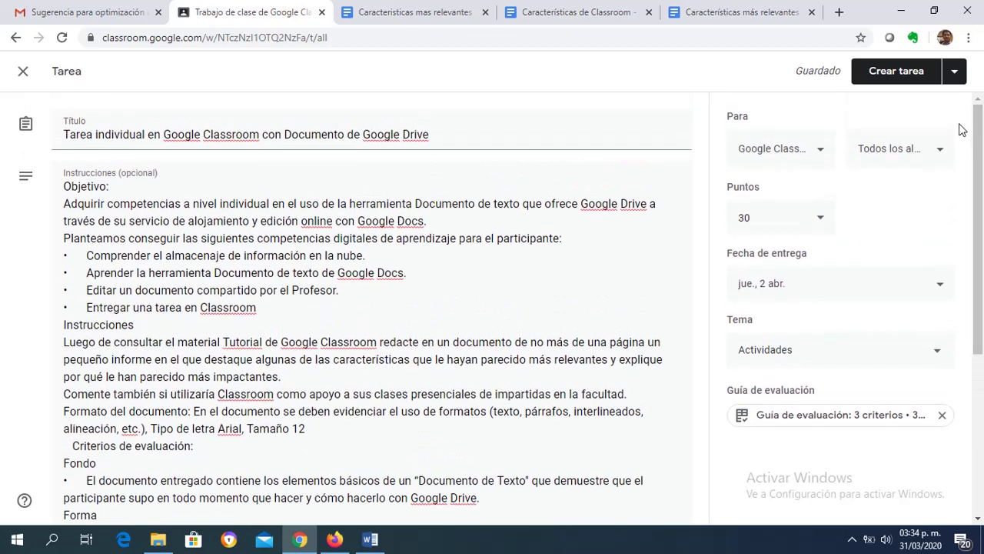
pyautogui.click(904, 71)
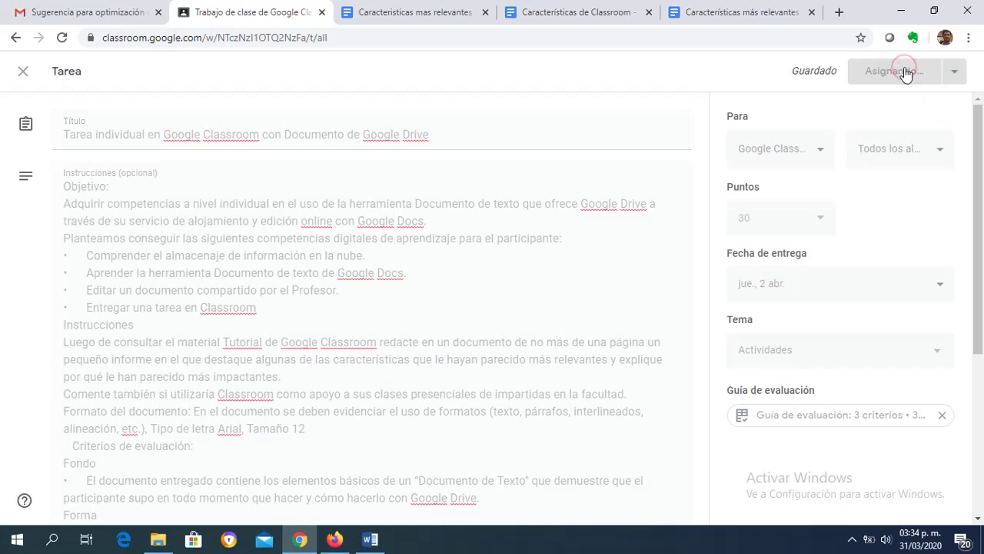